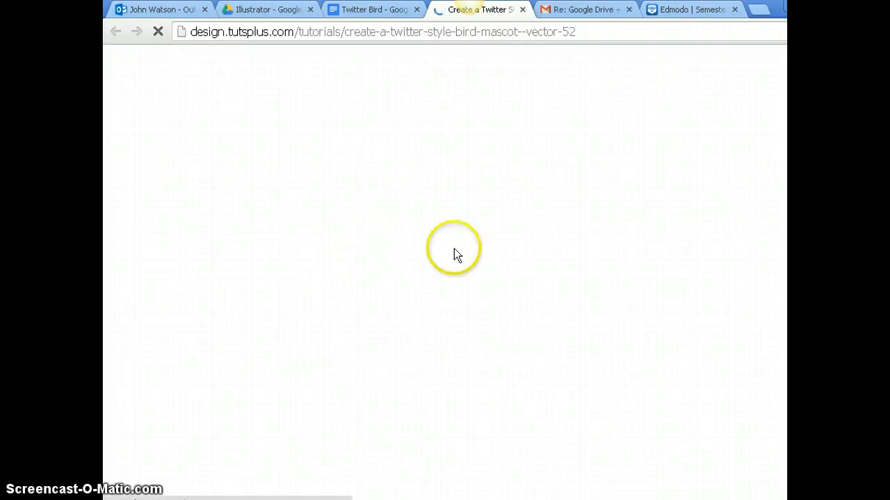
- Review the Twitter-style bird mascot tutorial down to the Free Distort result for the body
{"action": "scroll", "coordinate": [489, 243], "scroll_direction": "down", "scroll_amount": 3}
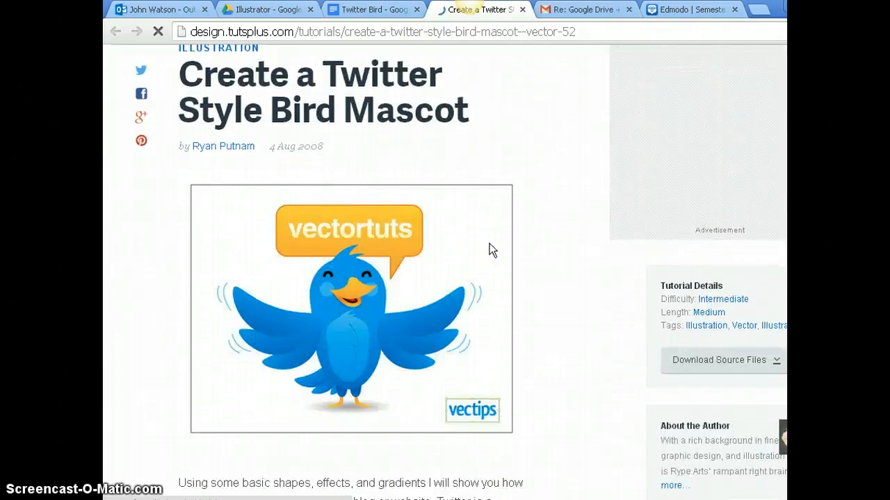
{"action": "scroll", "coordinate": [503, 244], "scroll_direction": "down", "scroll_amount": 5}
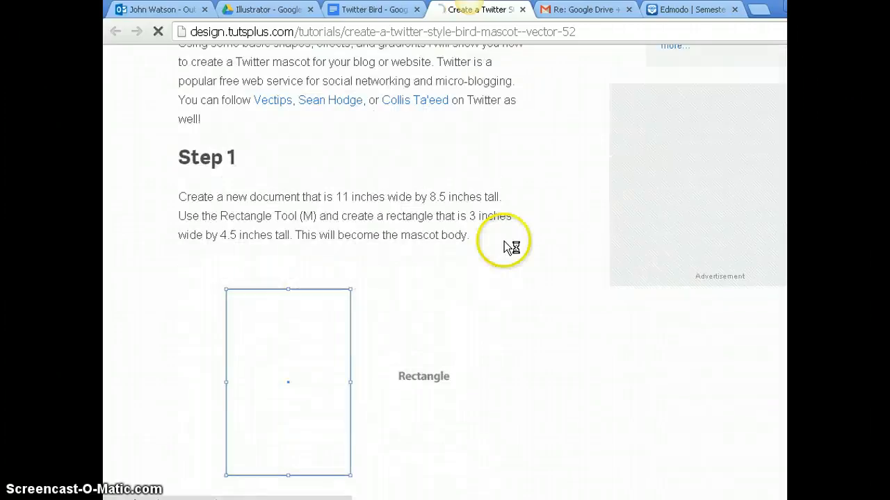
{"action": "scroll", "coordinate": [506, 242], "scroll_direction": "down", "scroll_amount": 1}
{"action": "scroll", "coordinate": [504, 242], "scroll_direction": "down", "scroll_amount": 14}
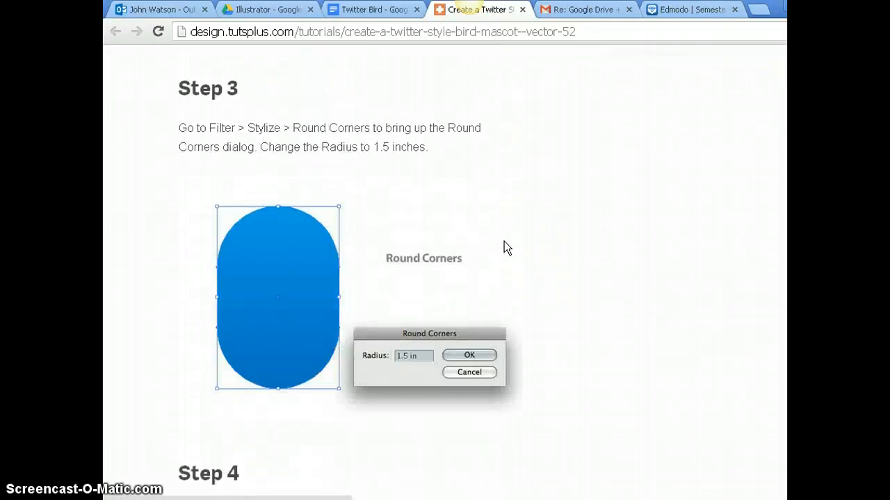
{"action": "scroll", "coordinate": [503, 242], "scroll_direction": "down", "scroll_amount": 8}
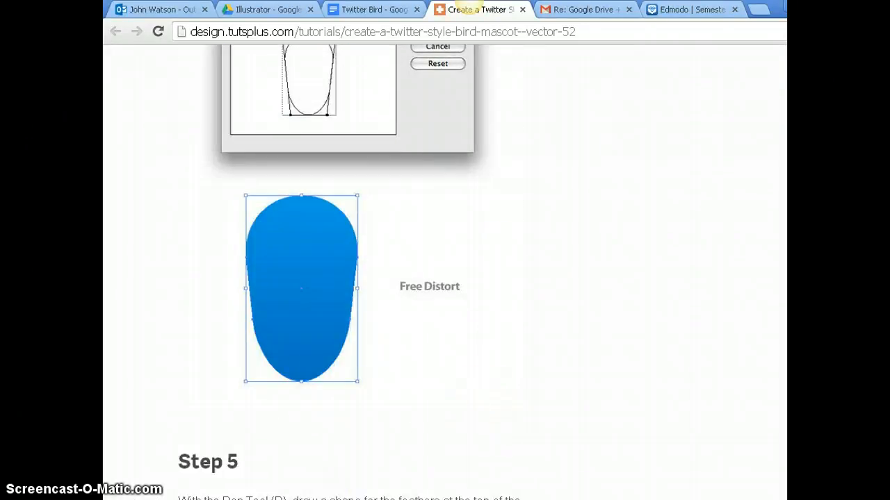
- Switch to Adobe Illustrator and draw a tall rectangle with a solid off-white fill near the artboard's upper-left corner
{"action": "key", "text": "alt+Tab"}
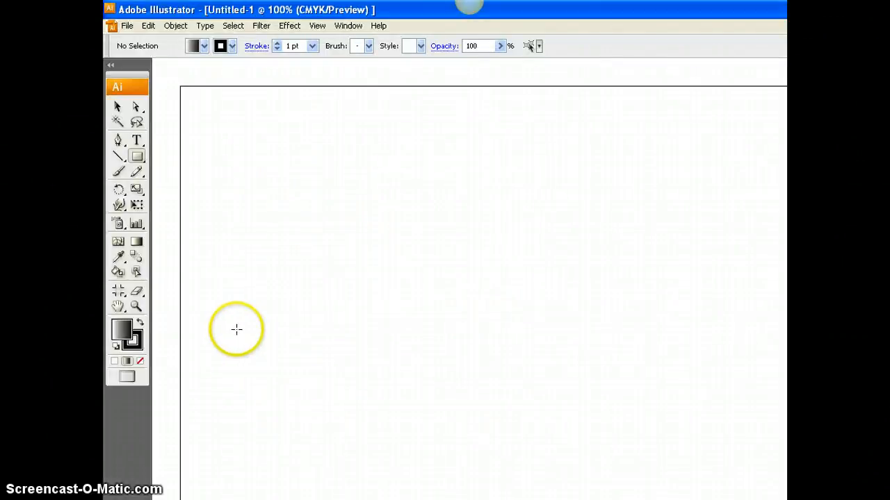
{"action": "left_click", "coordinate": [114, 361]}
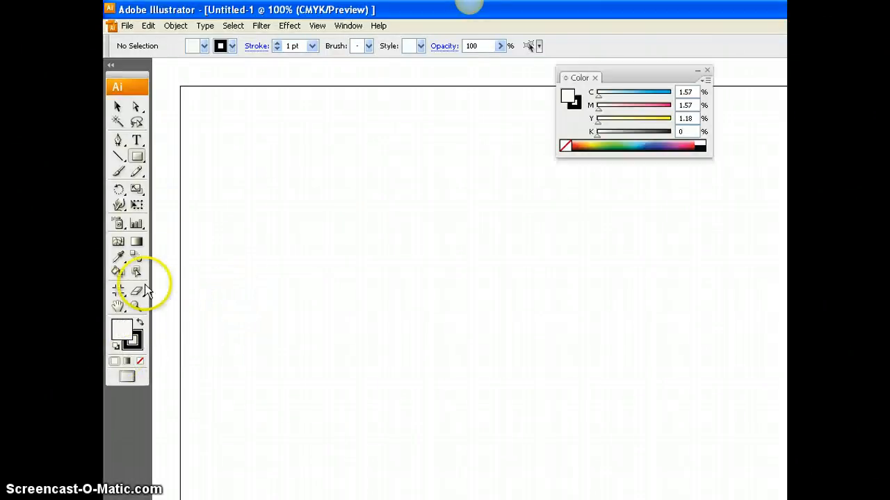
{"action": "left_click", "coordinate": [137, 158]}
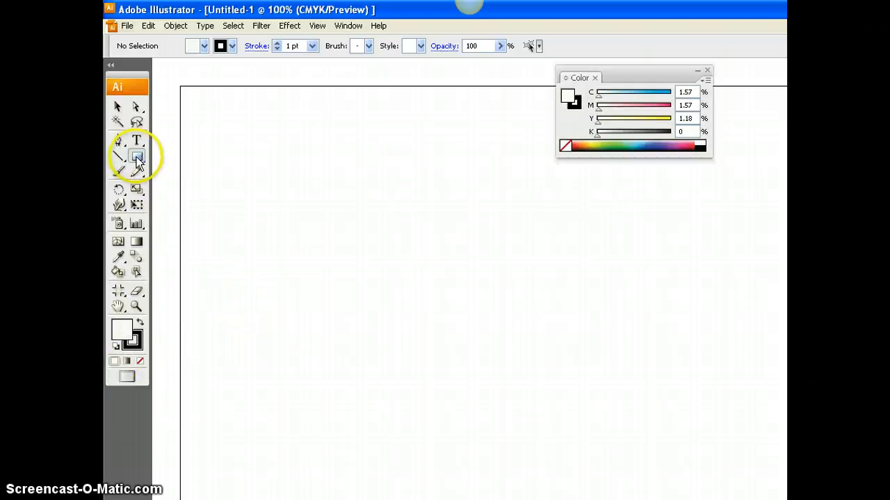
{"action": "left_click_drag", "start_coordinate": [245, 138], "coordinate": [391, 329]}
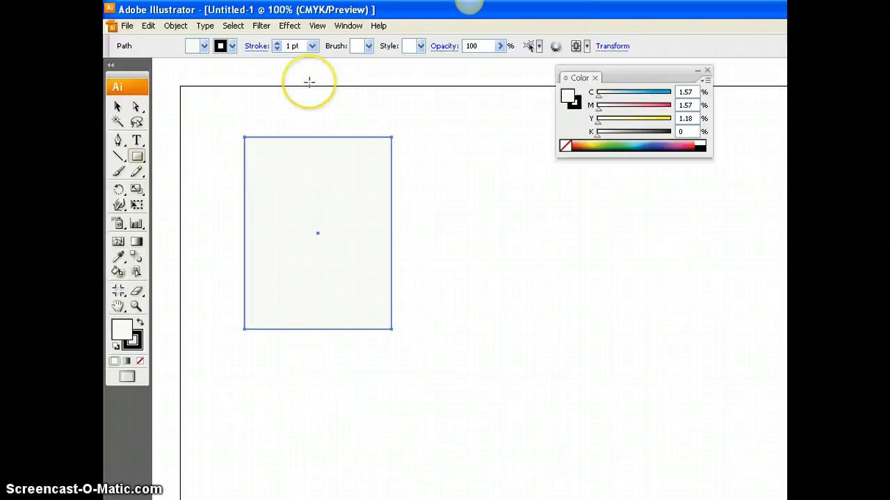
- Apply the Round Corners effect to the rectangle with a 100 px radius and preview enabled
{"action": "left_click", "coordinate": [289, 28]}
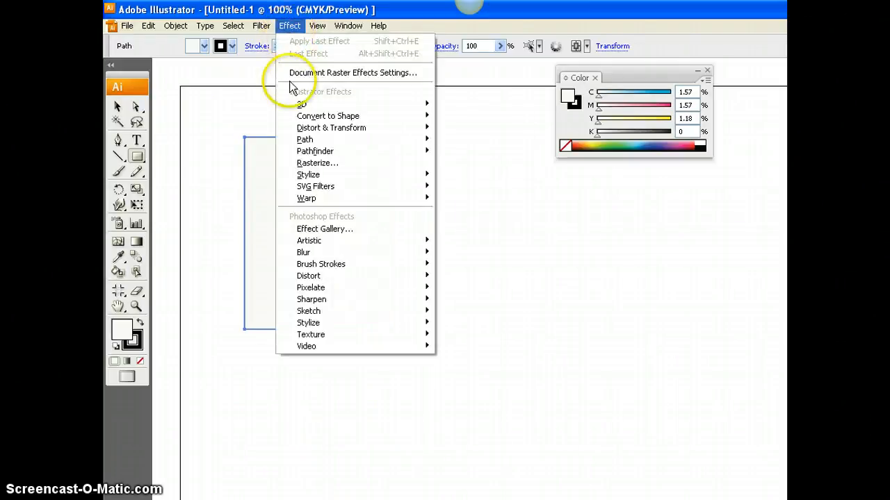
{"action": "mouse_move", "coordinate": [392, 176]}
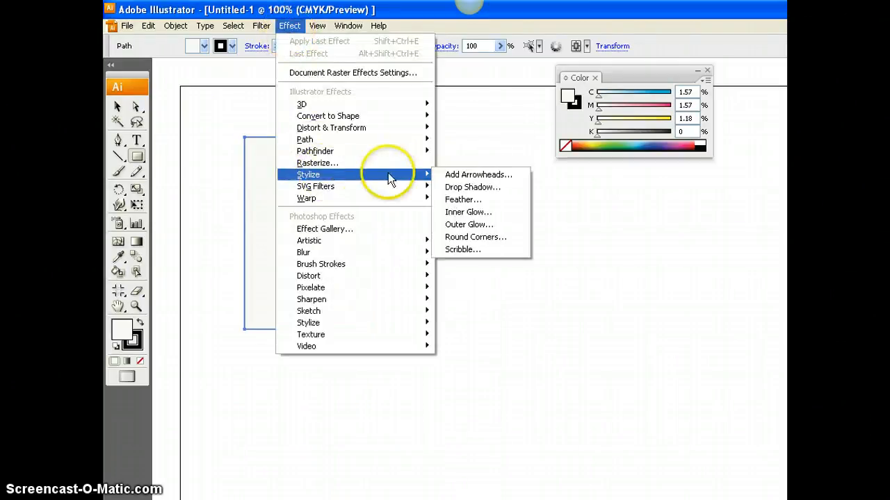
{"action": "left_click", "coordinate": [485, 235]}
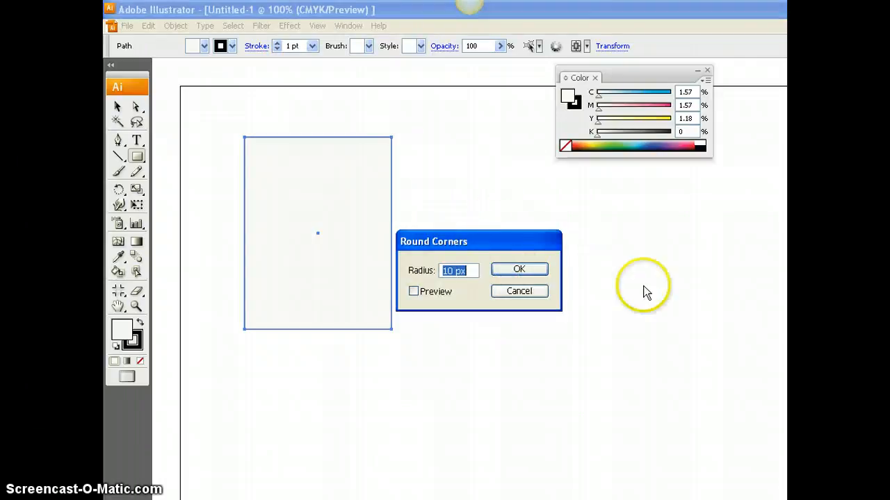
{"action": "left_click", "coordinate": [414, 291]}
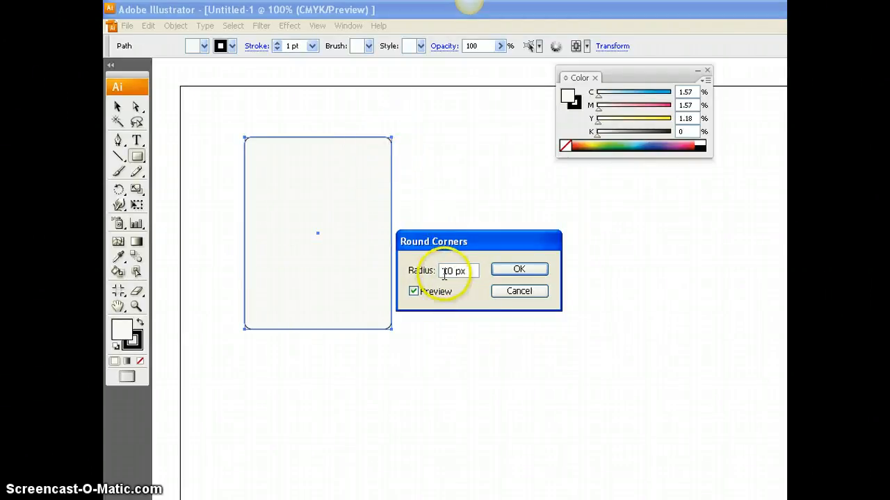
{"action": "left_click", "coordinate": [463, 299]}
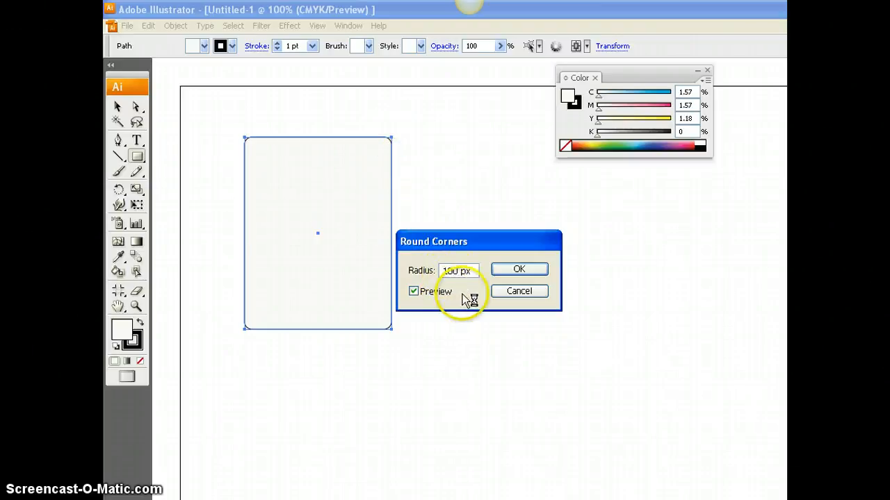
{"action": "left_click", "coordinate": [463, 292]}
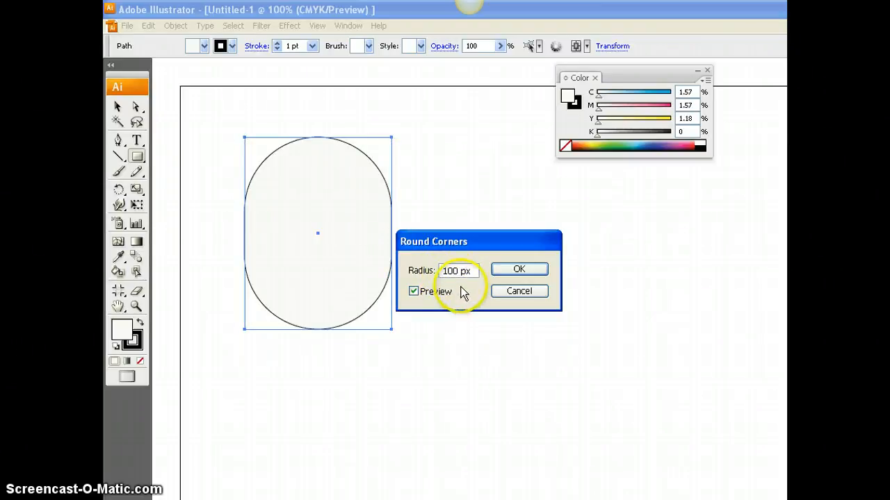
{"action": "left_click", "coordinate": [526, 272]}
- Apply the Free Distort effect to the rounded body so it narrows toward its lower end
{"action": "left_click", "coordinate": [290, 26]}
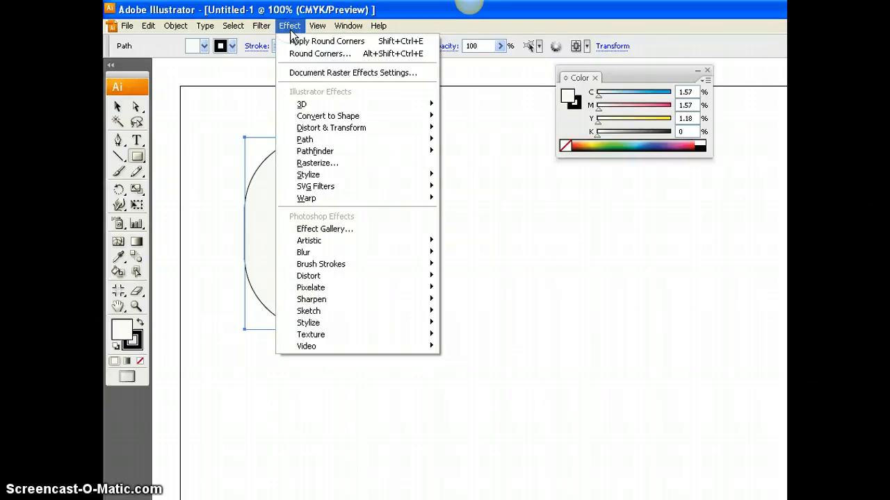
{"action": "mouse_move", "coordinate": [296, 130]}
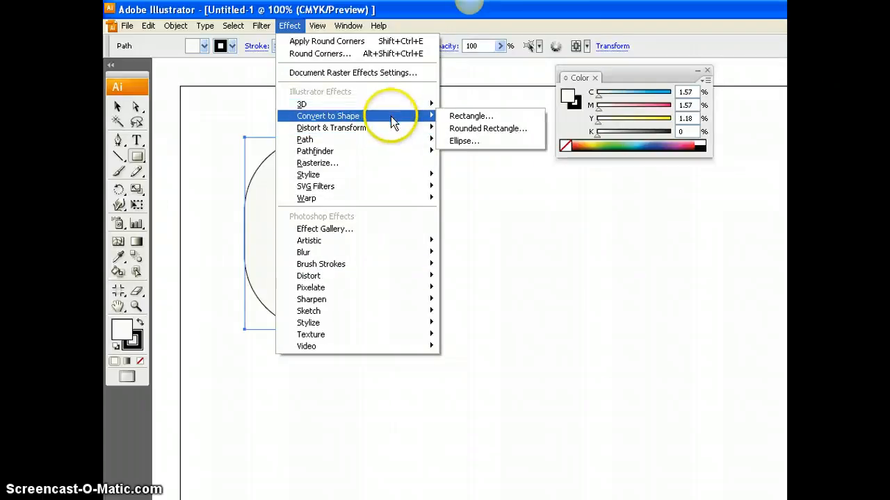
{"action": "mouse_move", "coordinate": [393, 129]}
{"action": "left_click", "coordinate": [464, 128]}
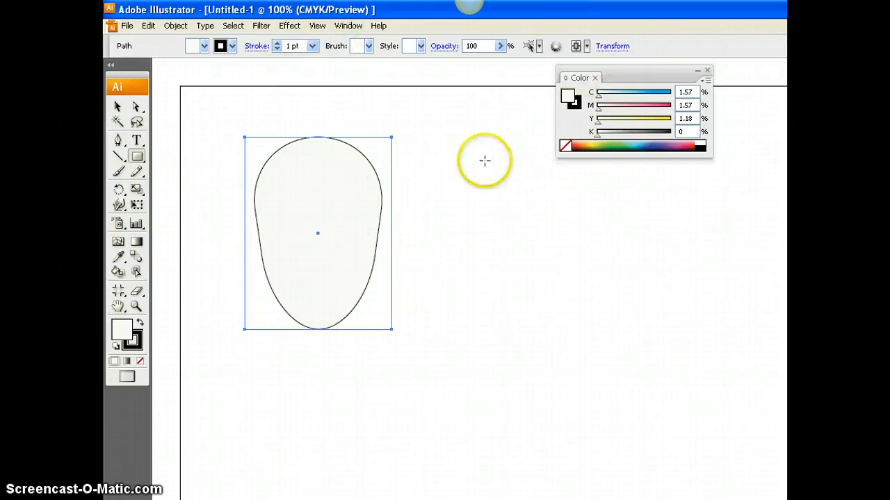
- Display the gradient settings with all their options and place them beside the body shape
{"action": "left_click", "coordinate": [348, 27]}
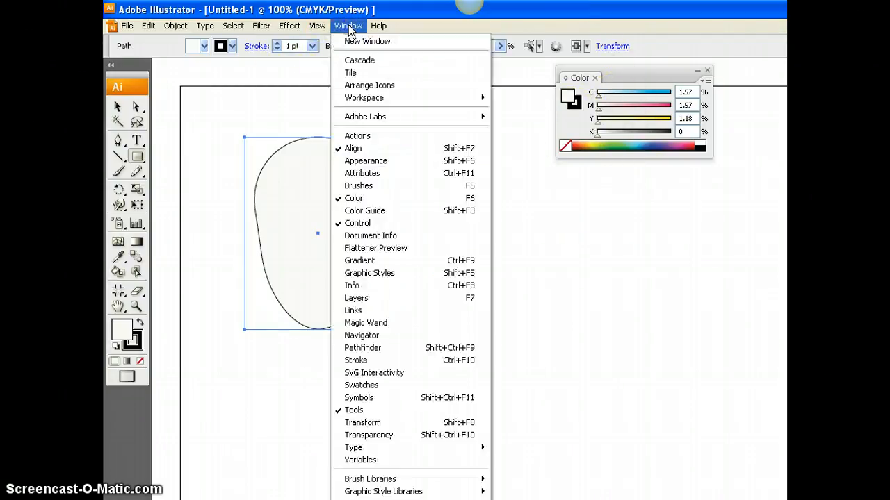
{"action": "left_click", "coordinate": [363, 260]}
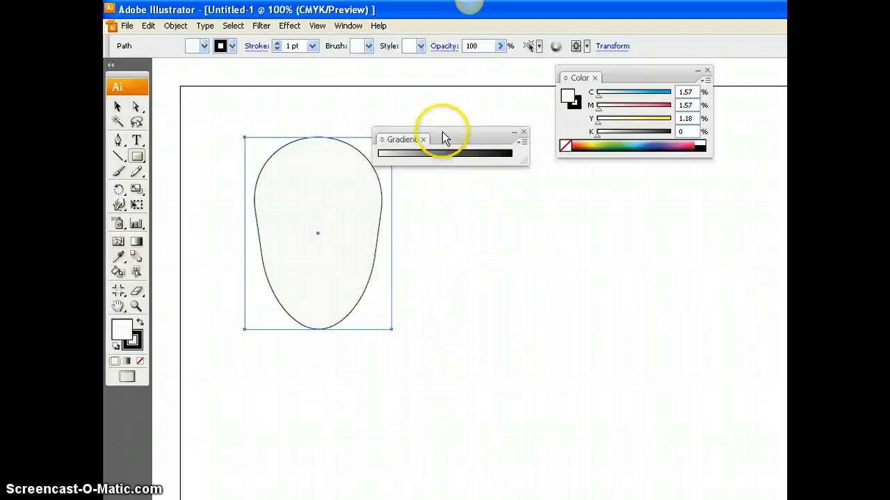
{"action": "left_click_drag", "start_coordinate": [445, 136], "coordinate": [554, 207]}
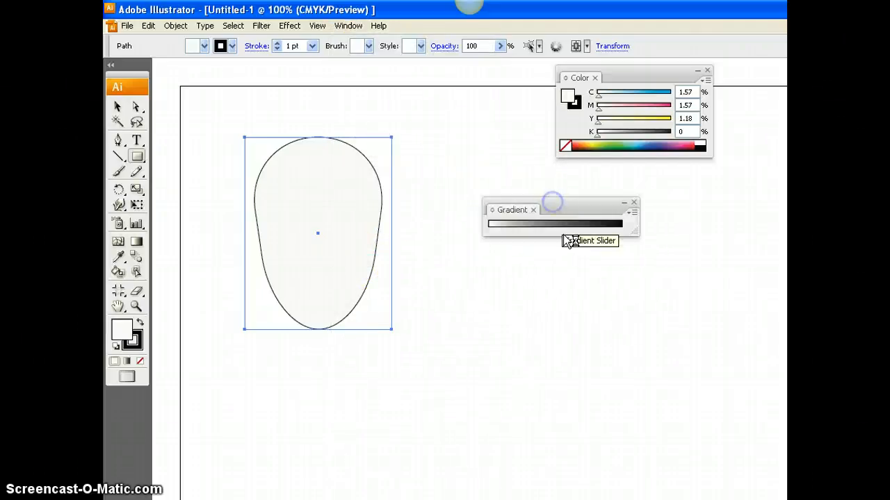
{"action": "left_click", "coordinate": [632, 212]}
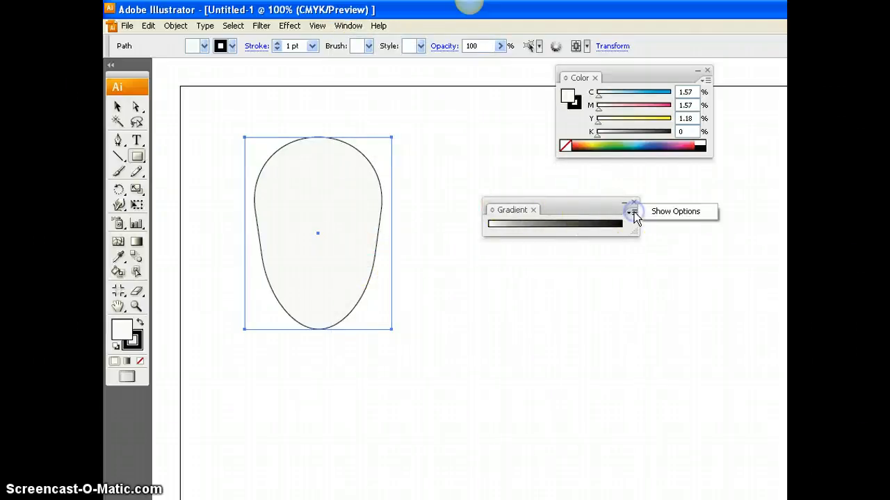
{"action": "left_click", "coordinate": [656, 211]}
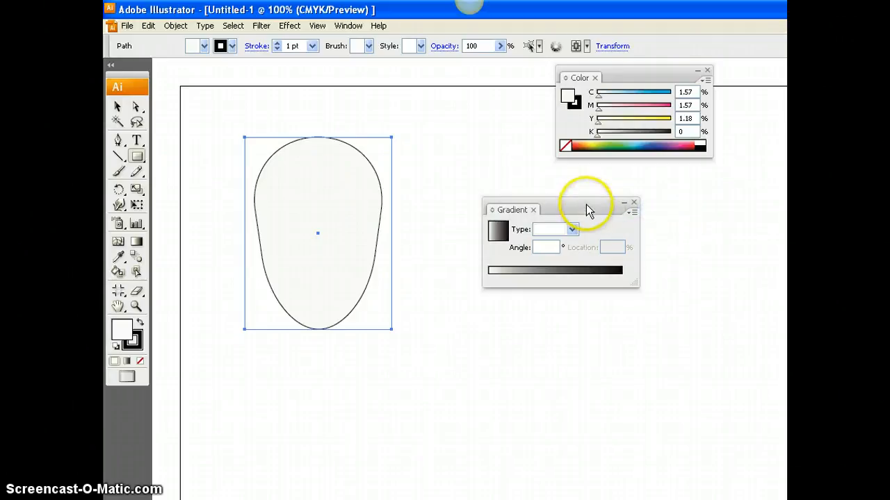
{"action": "mouse_move", "coordinate": [586, 206]}
{"action": "left_mouse_down"}
{"action": "mouse_move", "coordinate": [584, 189]}
{"action": "mouse_move", "coordinate": [579, 205]}
{"action": "left_mouse_up"}
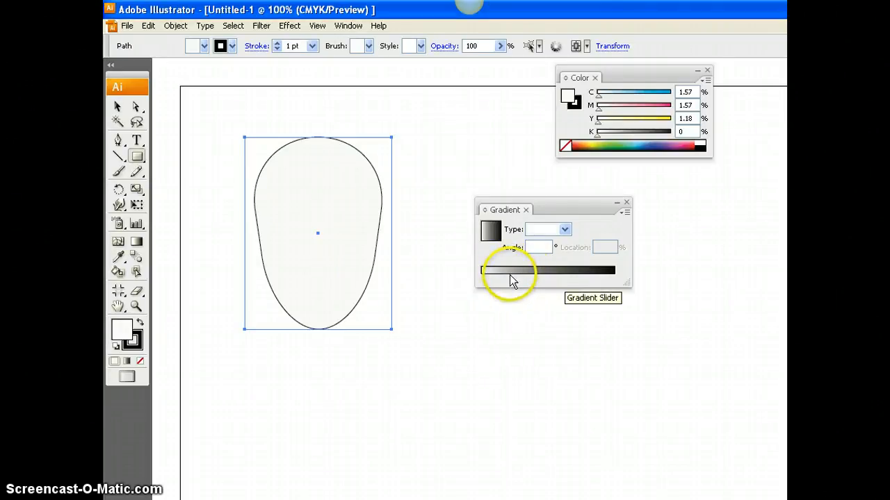
- Fill the body with a linear gradient and set its starting color stop to 100% cyan
{"action": "left_click", "coordinate": [511, 280]}
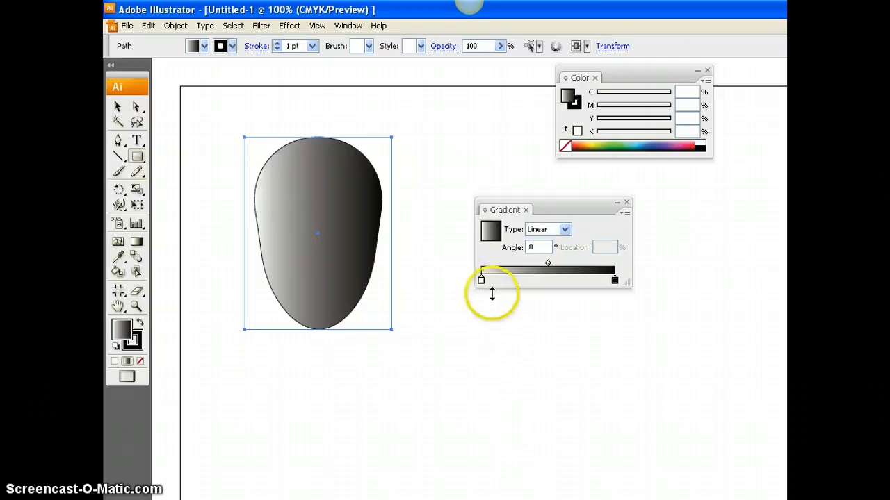
{"action": "mouse_move", "coordinate": [481, 281]}
{"action": "left_mouse_down"}
{"action": "mouse_move", "coordinate": [558, 284]}
{"action": "mouse_move", "coordinate": [481, 283]}
{"action": "left_mouse_up"}
{"action": "left_click", "coordinate": [615, 281]}
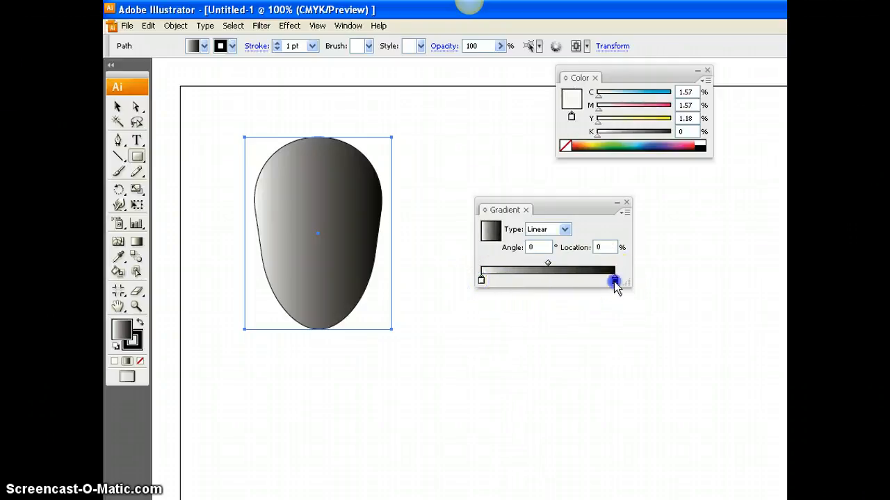
{"action": "left_click", "coordinate": [481, 281]}
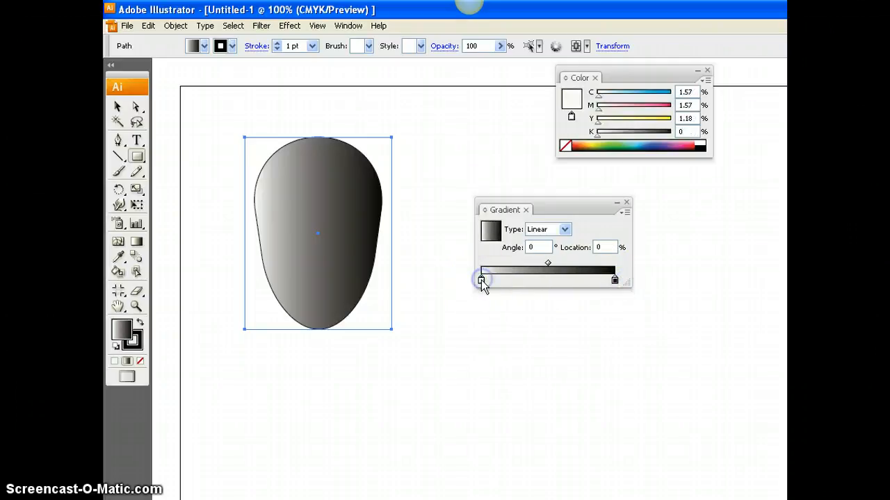
{"action": "mouse_move", "coordinate": [597, 96]}
{"action": "left_mouse_down"}
{"action": "mouse_move", "coordinate": [657, 97]}
{"action": "mouse_move", "coordinate": [627, 76]}
{"action": "mouse_move", "coordinate": [584, 86]}
{"action": "mouse_move", "coordinate": [612, 99]}
{"action": "left_mouse_up"}
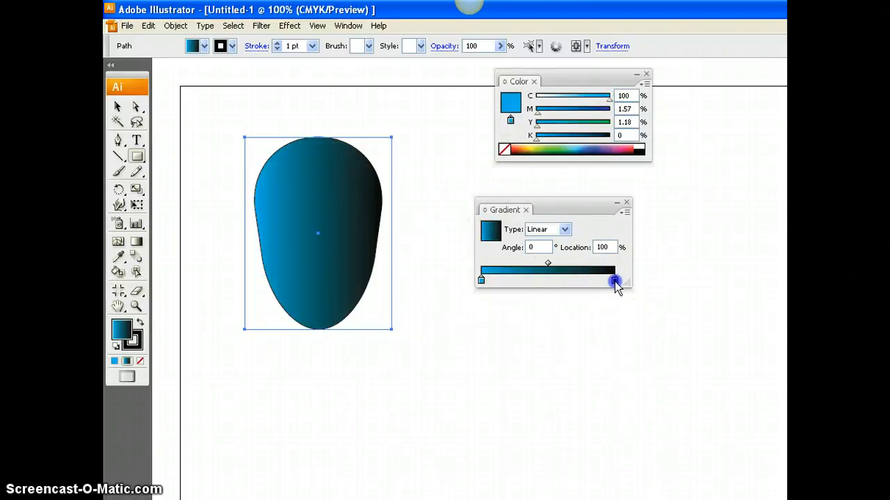
- Recolor the gradient's ending stop to light blue with 65% cyan
{"action": "left_click", "coordinate": [614, 281]}
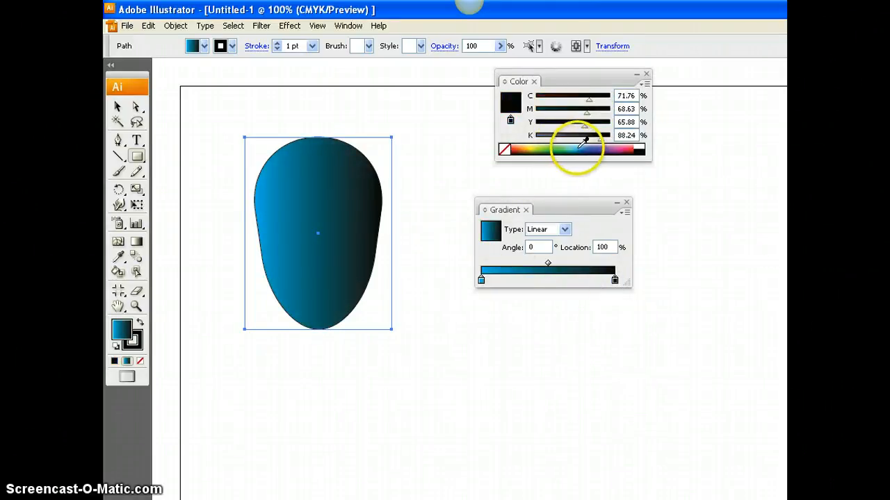
{"action": "left_click", "coordinate": [581, 147]}
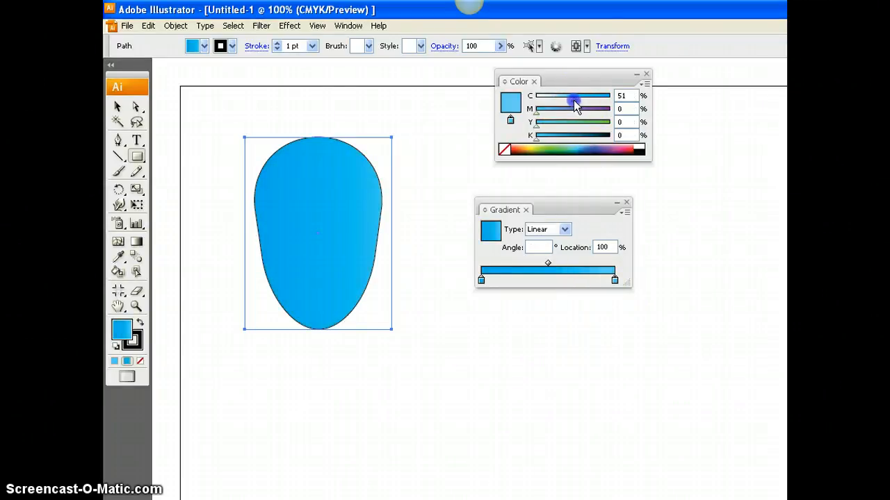
{"action": "left_click_drag", "start_coordinate": [572, 102], "coordinate": [586, 105]}
- Set the gradient's starting stop to 21% magenta and its ending stop to 54% cyan
{"action": "left_click", "coordinate": [481, 279]}
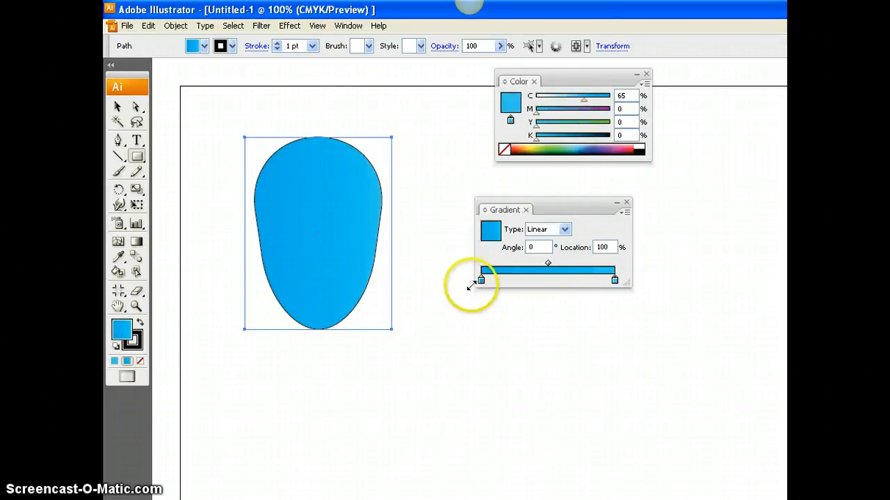
{"action": "mouse_move", "coordinate": [548, 111]}
{"action": "left_mouse_down"}
{"action": "mouse_move", "coordinate": [541, 116]}
{"action": "mouse_move", "coordinate": [551, 113]}
{"action": "left_mouse_up"}
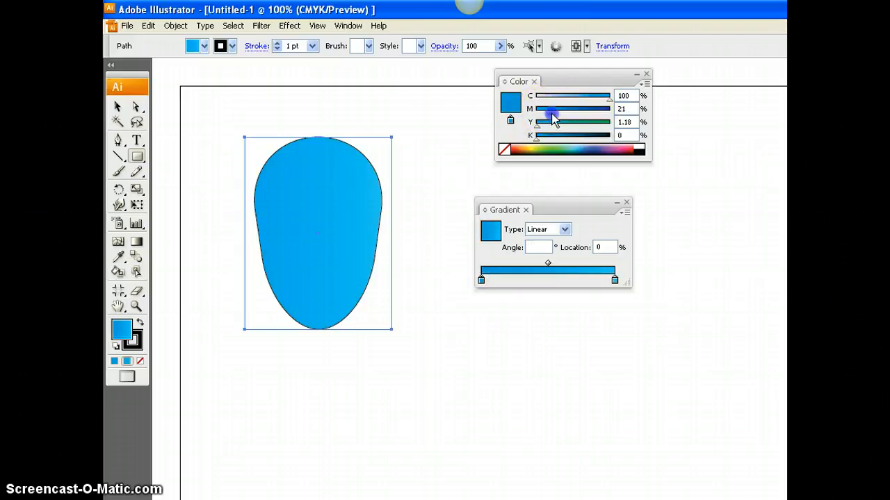
{"action": "left_click", "coordinate": [614, 279]}
{"action": "left_click_drag", "start_coordinate": [578, 104], "coordinate": [576, 104]}
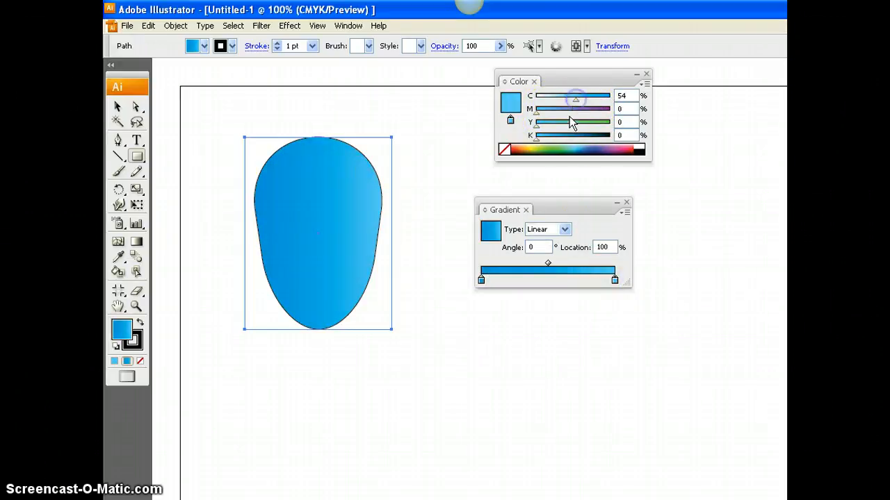
- Try a radial gradient on the body and switch the type back to linear
{"action": "left_click_drag", "start_coordinate": [565, 206], "coordinate": [522, 182]}
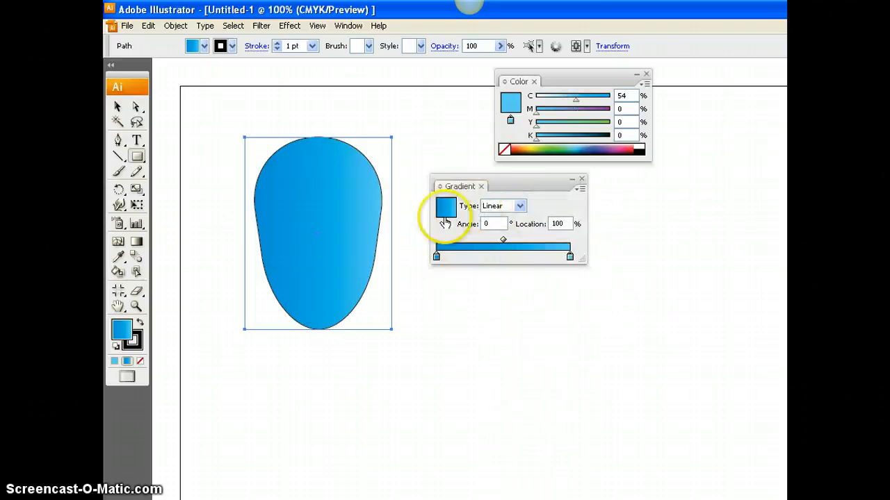
{"action": "left_click", "coordinate": [521, 206]}
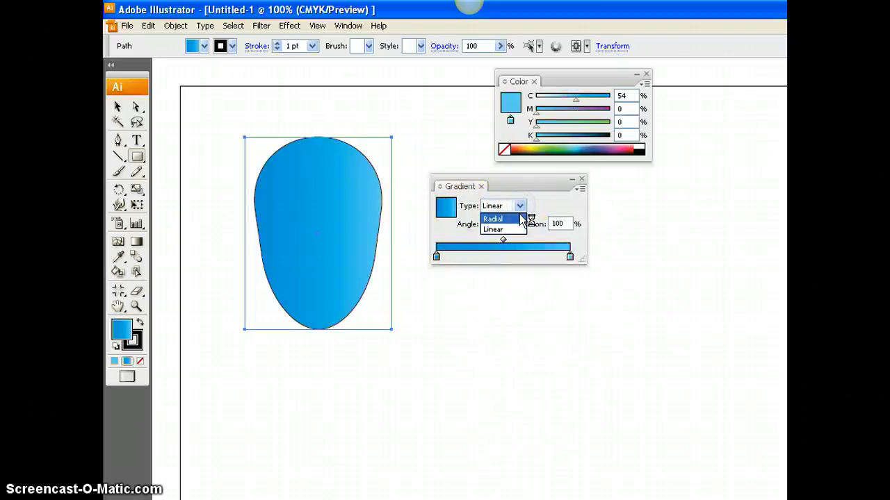
{"action": "left_click", "coordinate": [520, 217]}
{"action": "left_click", "coordinate": [520, 206]}
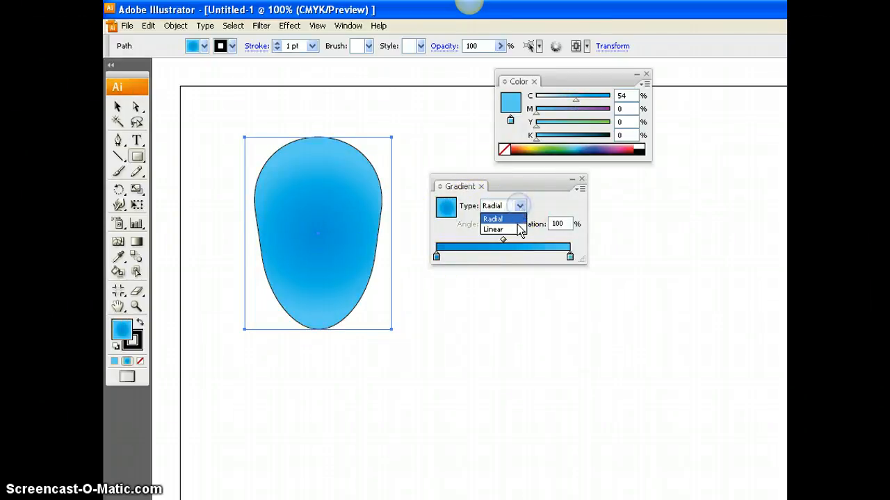
{"action": "left_click", "coordinate": [517, 232]}
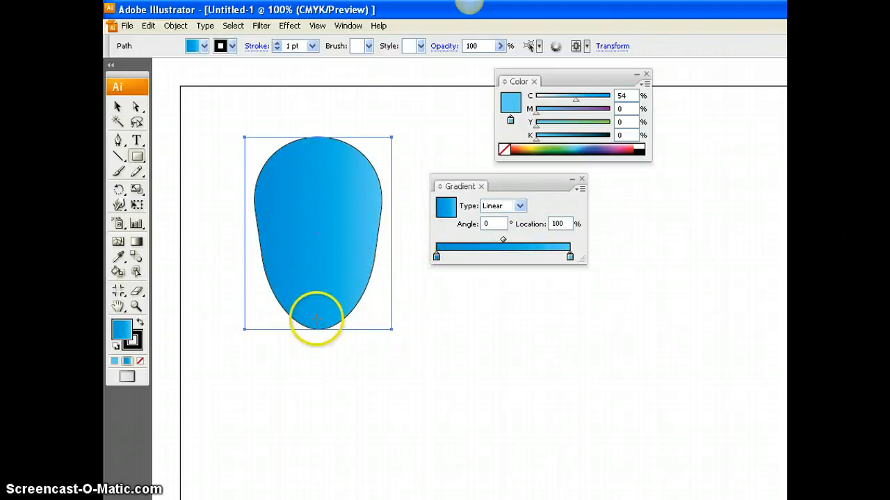
- Use the Gradient tool to run the body's gradient vertically, darker blue at the crown and lighter blue at the base
{"action": "left_click", "coordinate": [137, 244]}
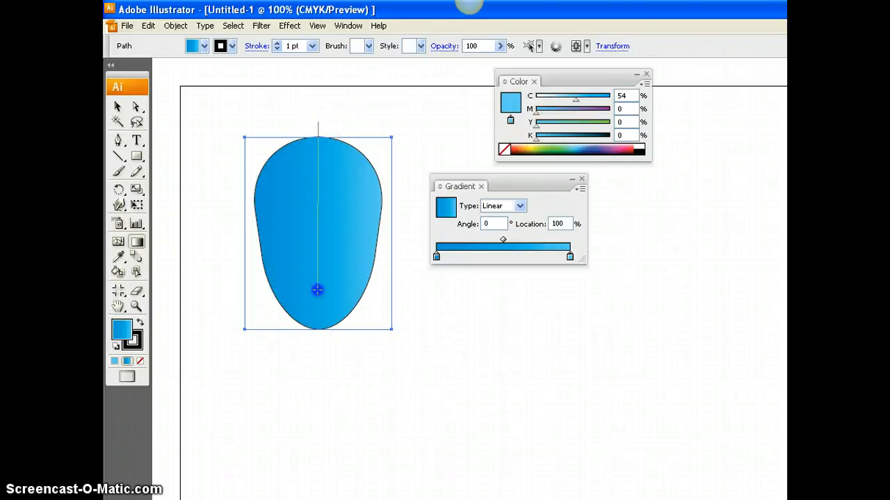
{"action": "left_click_drag", "start_coordinate": [317, 317], "coordinate": [317, 316]}
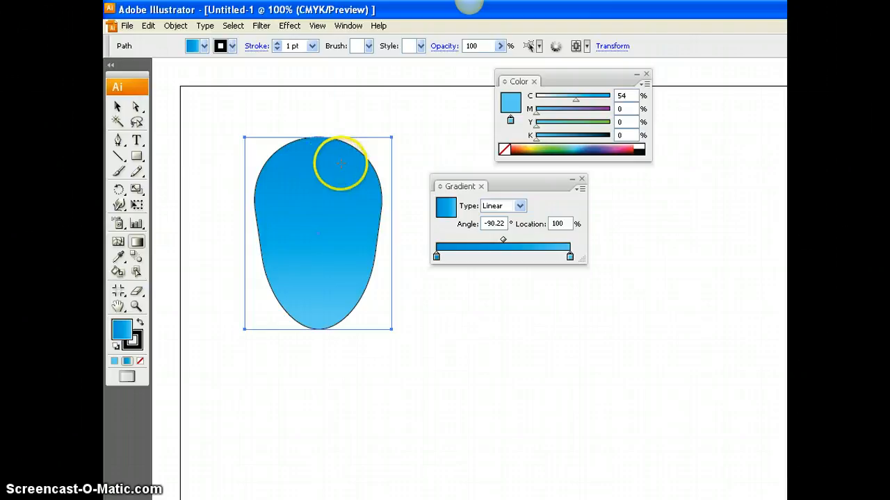
{"action": "left_click", "coordinate": [118, 106]}
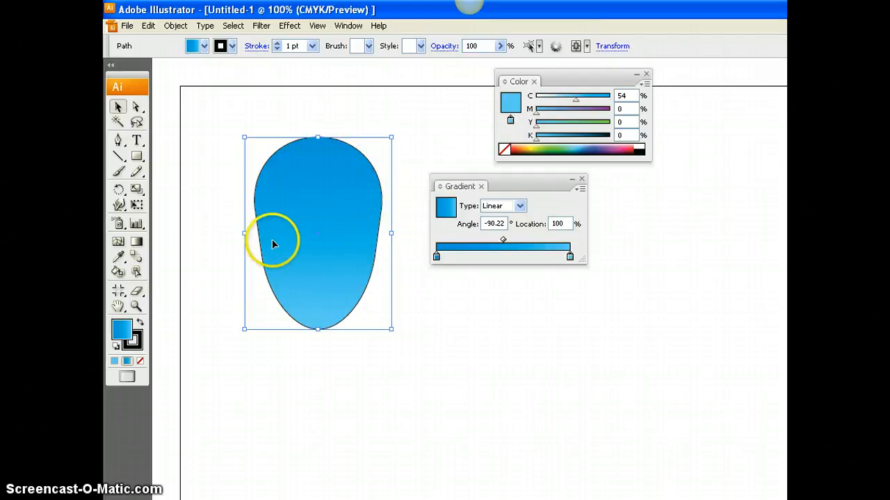
- Try removing the body's outline by setting its stroke to none, and undo the removal
{"action": "left_click", "coordinate": [232, 47]}
{"action": "left_click", "coordinate": [108, 61]}
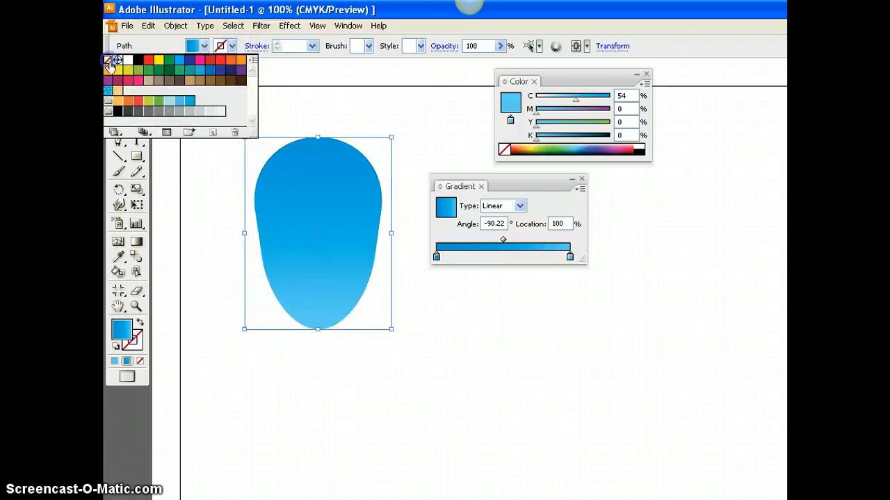
{"action": "left_click", "coordinate": [229, 243]}
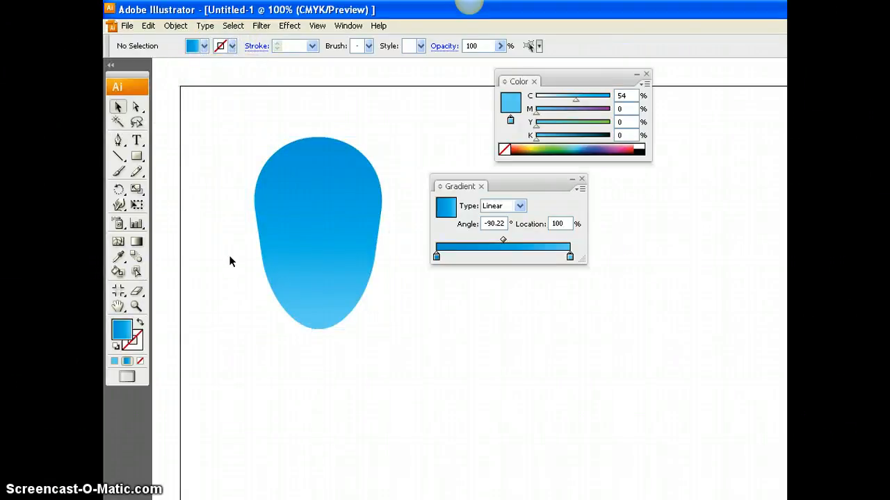
{"action": "key", "text": "ctrl+z"}
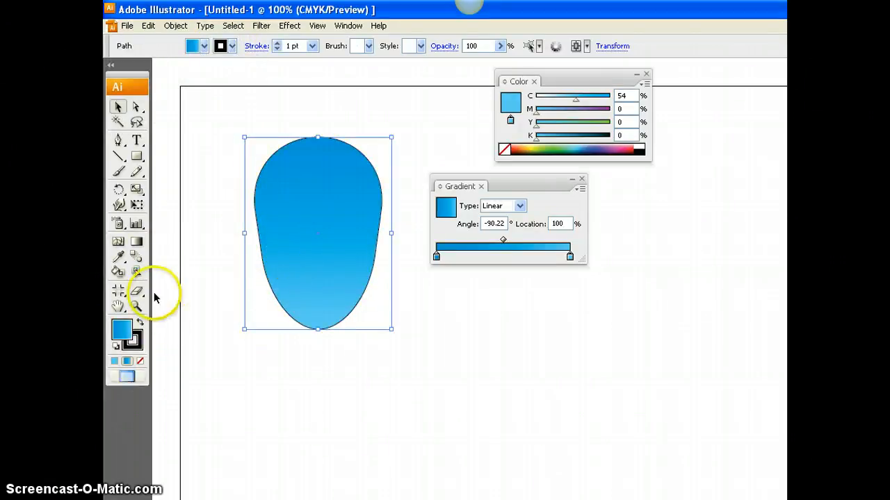
- Set the body's stroke to none and deselect the shape
{"action": "left_click", "coordinate": [131, 346]}
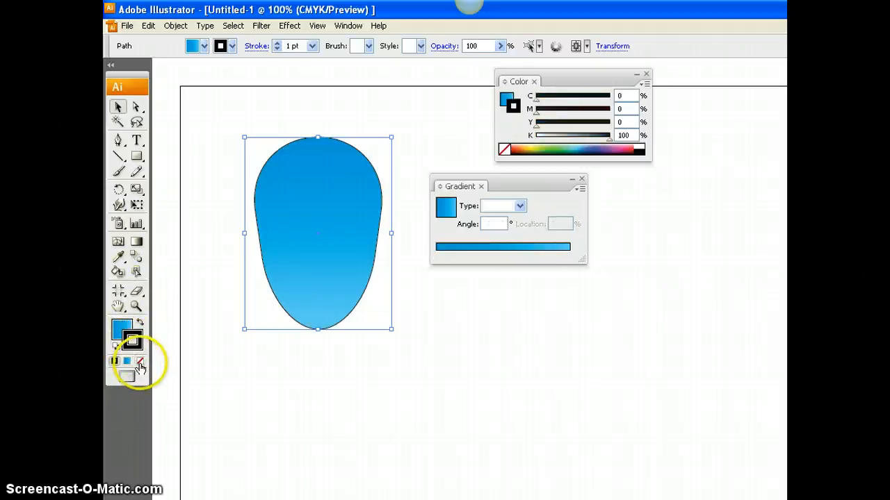
{"action": "left_click", "coordinate": [140, 362]}
{"action": "left_click", "coordinate": [348, 377]}
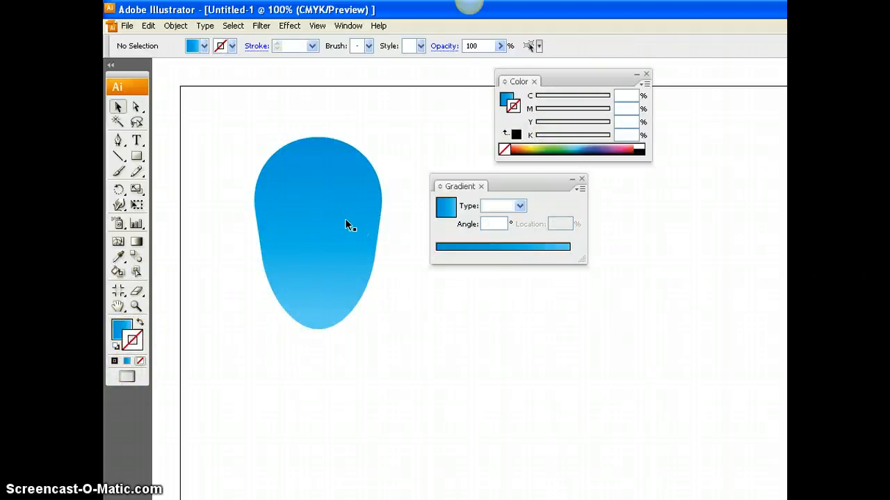
- Start a Pen path in the empty area below the body with one arched segment rising to a peak on its right
{"action": "left_click", "coordinate": [119, 141]}
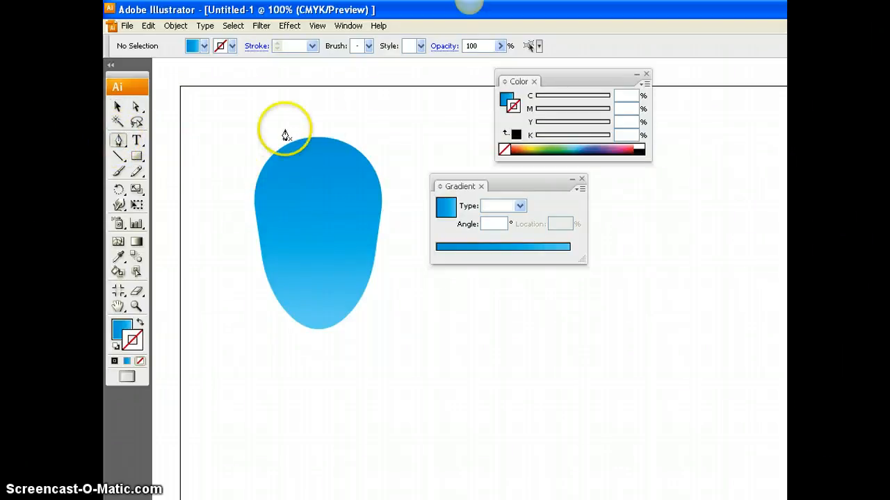
{"action": "scroll", "coordinate": [340, 208], "scroll_direction": "down", "scroll_amount": 1}
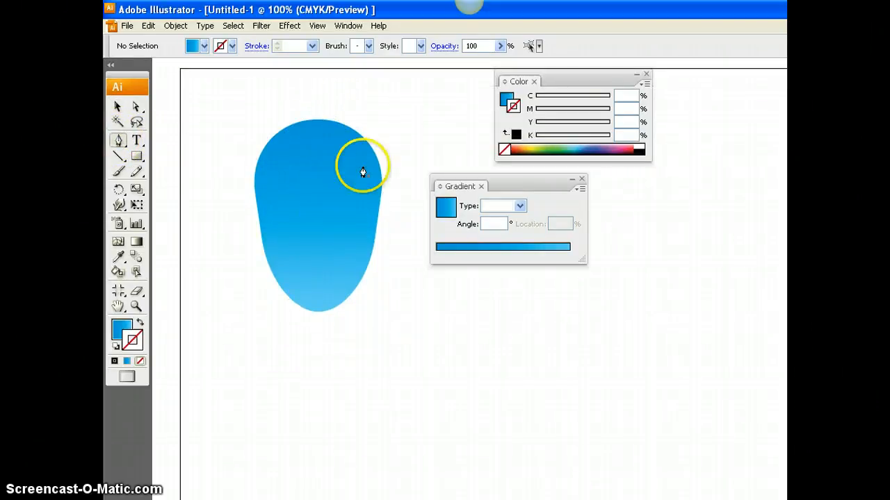
{"action": "scroll", "coordinate": [349, 232], "scroll_direction": "down", "scroll_amount": 10}
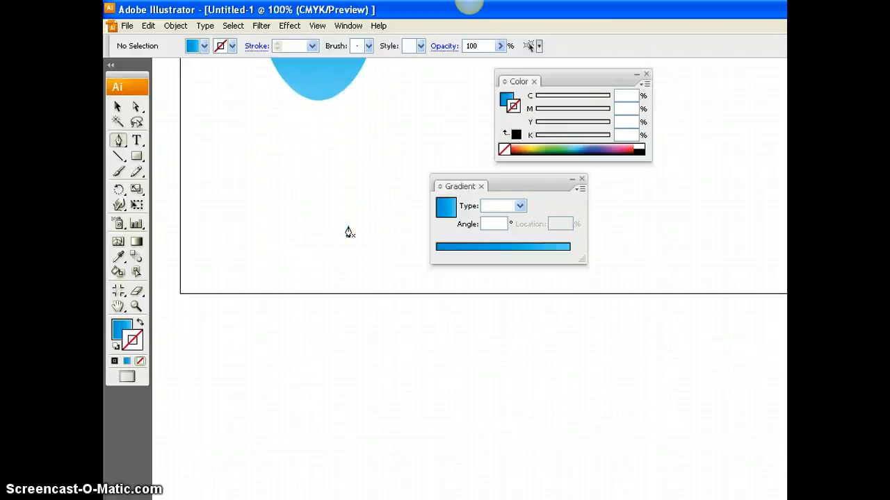
{"action": "scroll", "coordinate": [349, 233], "scroll_direction": "down", "scroll_amount": 1}
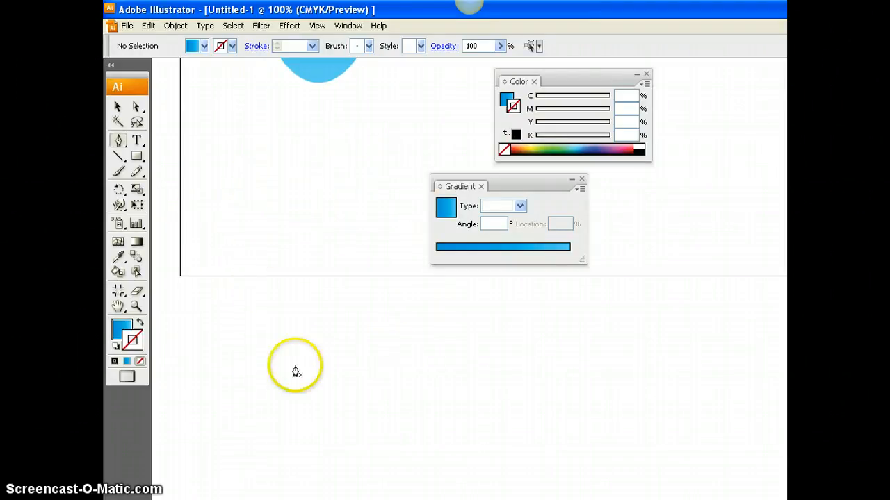
{"action": "left_click", "coordinate": [222, 264]}
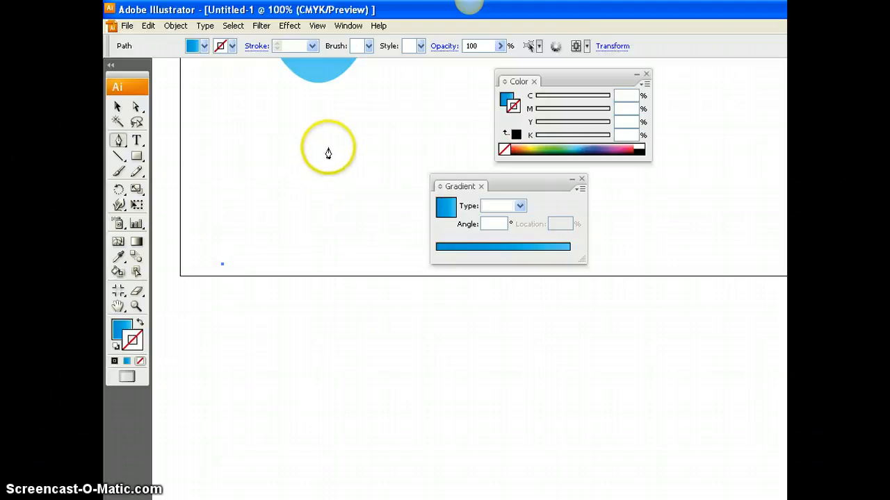
{"action": "left_click_drag", "start_coordinate": [328, 146], "coordinate": [415, 150]}
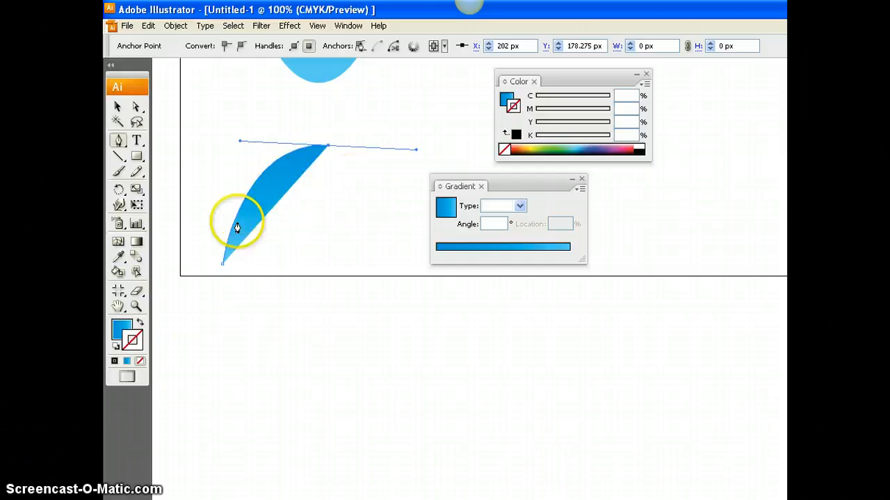
- Set the new path's fill to none and give it a near-black stroke, #020202
{"action": "left_click", "coordinate": [119, 328]}
{"action": "left_click", "coordinate": [134, 342]}
{"action": "left_click", "coordinate": [140, 363]}
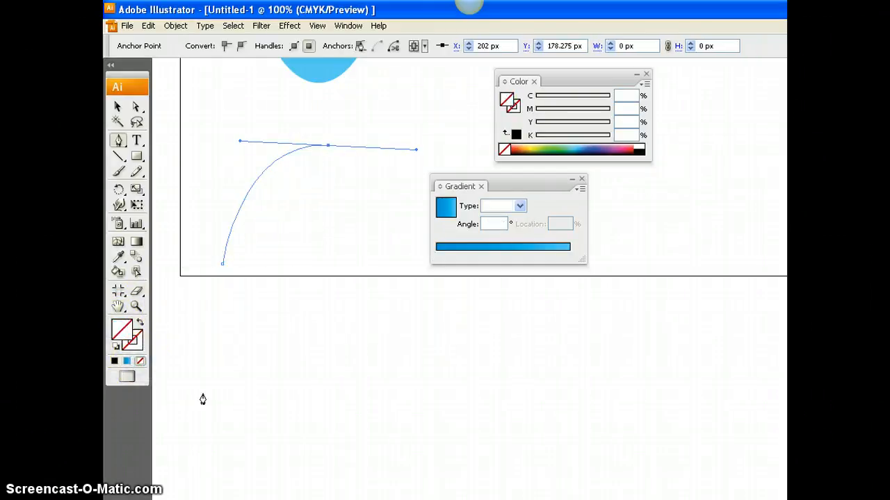
{"action": "left_click", "coordinate": [138, 348]}
{"action": "double_click", "coordinate": [137, 339]}
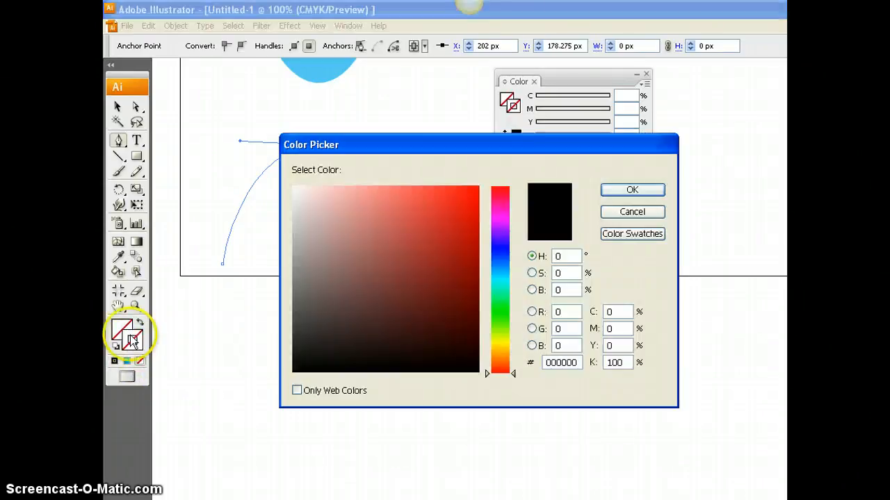
{"action": "left_click", "coordinate": [304, 364]}
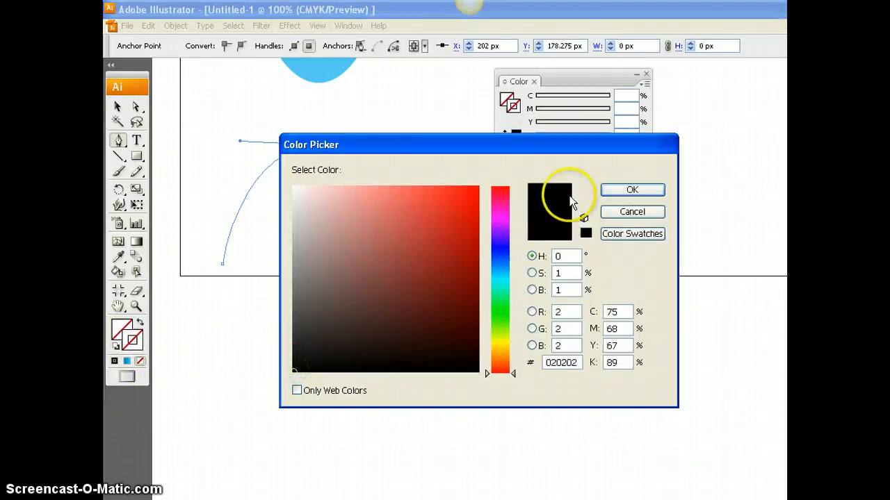
{"action": "left_click", "coordinate": [629, 190]}
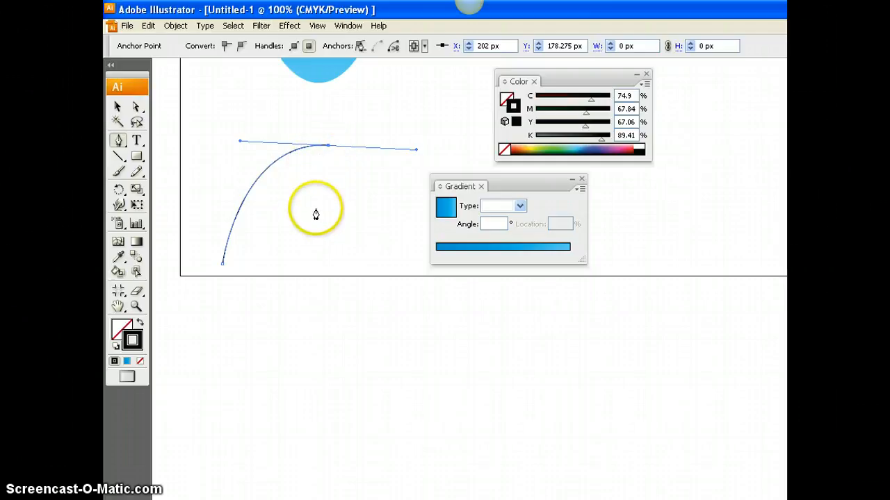
{"action": "left_click_drag", "start_coordinate": [317, 226], "coordinate": [297, 234]}
{"action": "left_click_drag", "start_coordinate": [315, 264], "coordinate": [314, 260]}
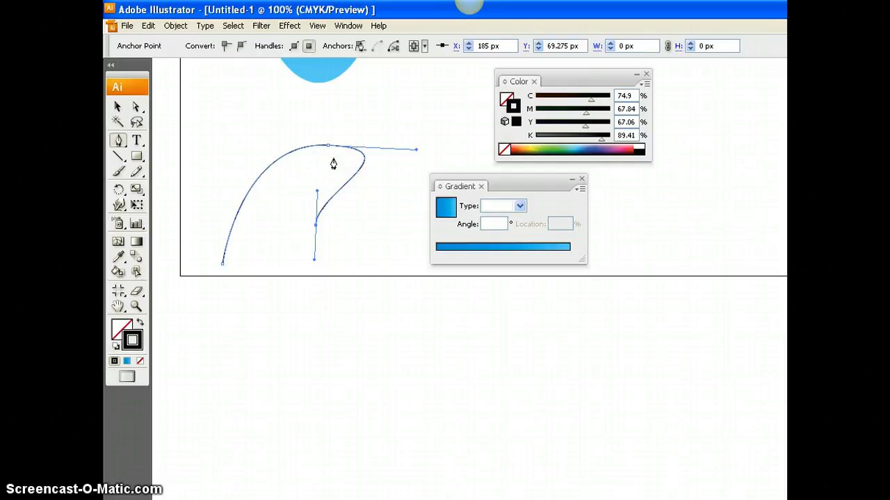
{"action": "key", "text": "ctrl+z"}
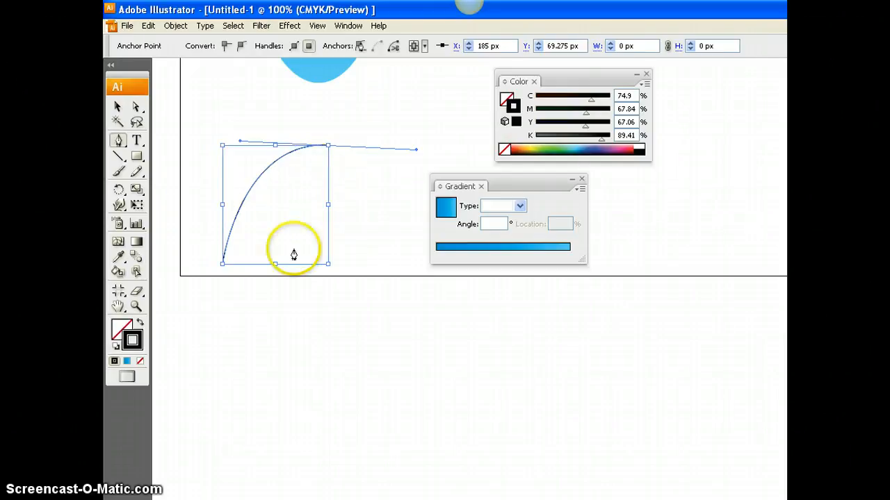
- Continue the path from a sharp peak into a curved notch, up to a second lower peak, and down in an inward-curving segment
{"action": "left_click", "coordinate": [328, 147]}
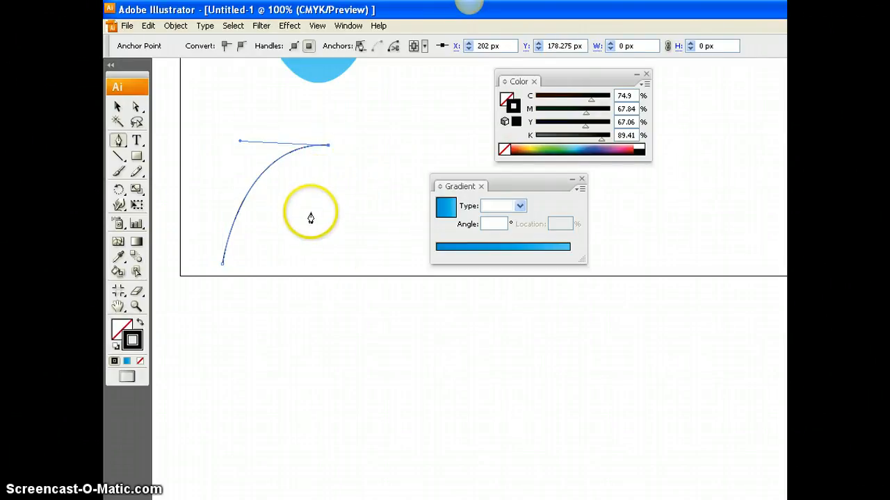
{"action": "left_click_drag", "start_coordinate": [310, 210], "coordinate": [317, 233]}
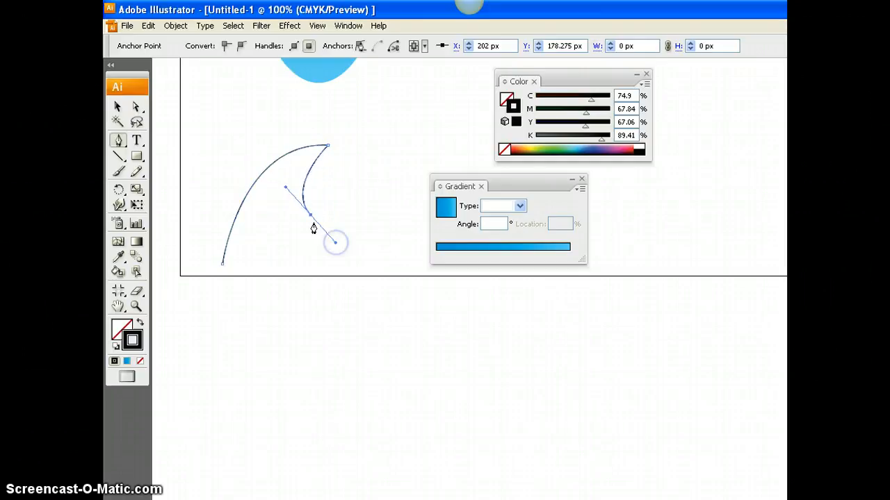
{"action": "left_click", "coordinate": [310, 215]}
{"action": "left_click", "coordinate": [361, 168]}
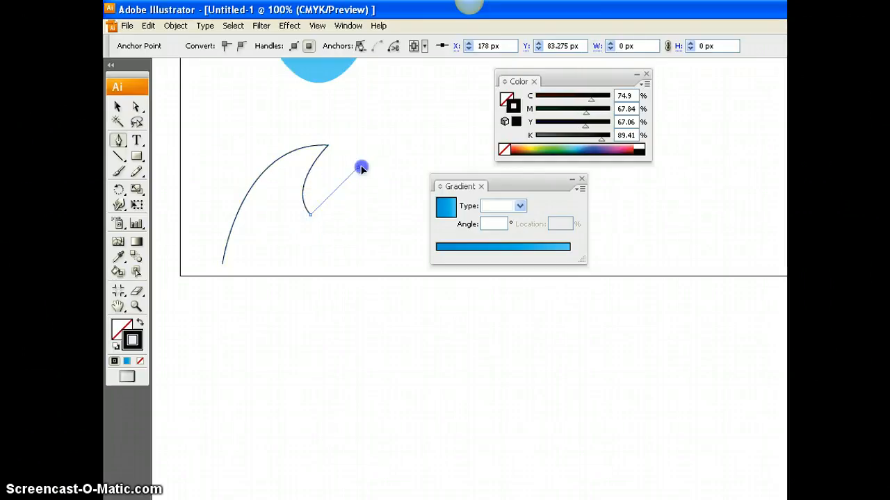
{"action": "left_click_drag", "start_coordinate": [379, 166], "coordinate": [385, 166]}
{"action": "left_click", "coordinate": [359, 167]}
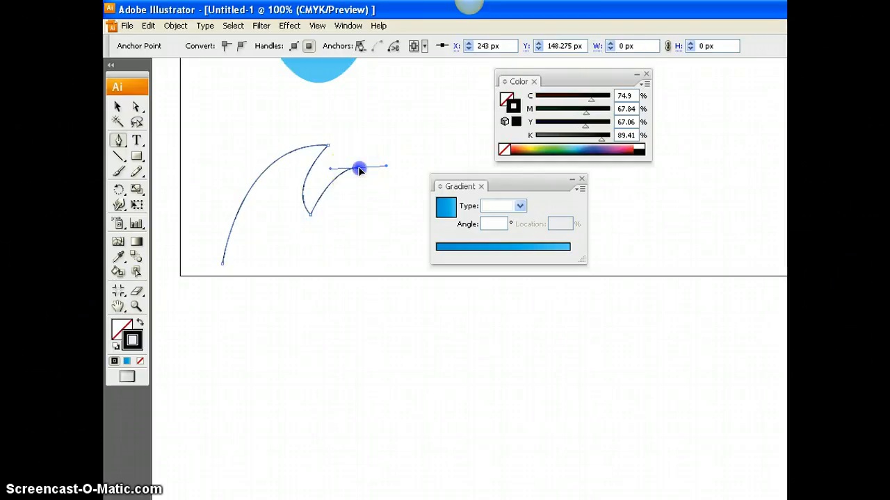
{"action": "left_click_drag", "start_coordinate": [378, 262], "coordinate": [419, 279]}
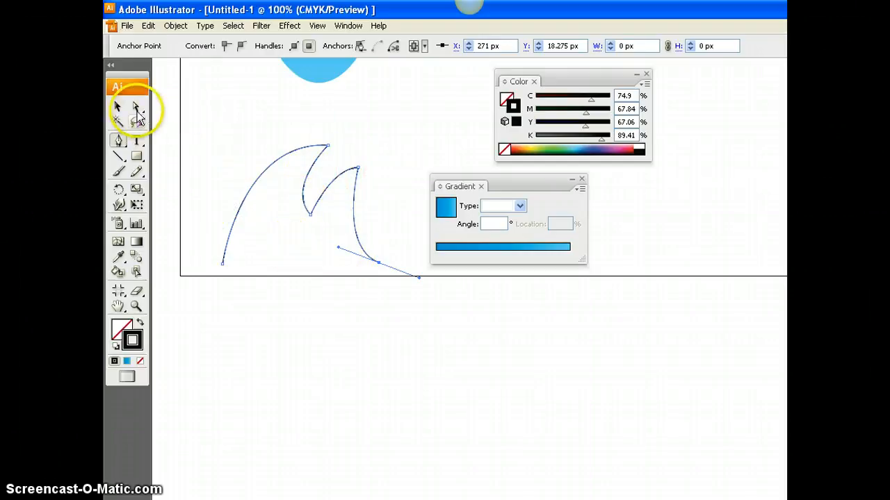
- Move the path's second peak closer to the notch and raise the first peak slightly with the Direct Selection tool
{"action": "left_click", "coordinate": [136, 109]}
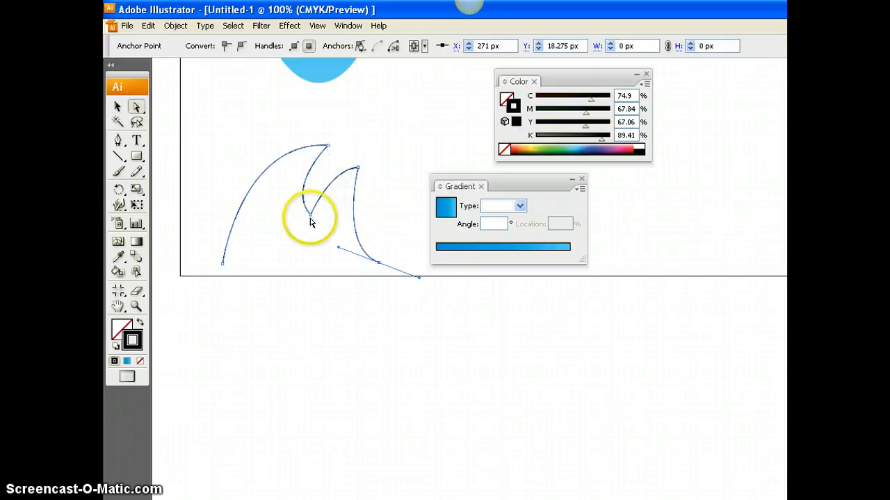
{"action": "left_click", "coordinate": [358, 169]}
{"action": "left_click", "coordinate": [358, 169]}
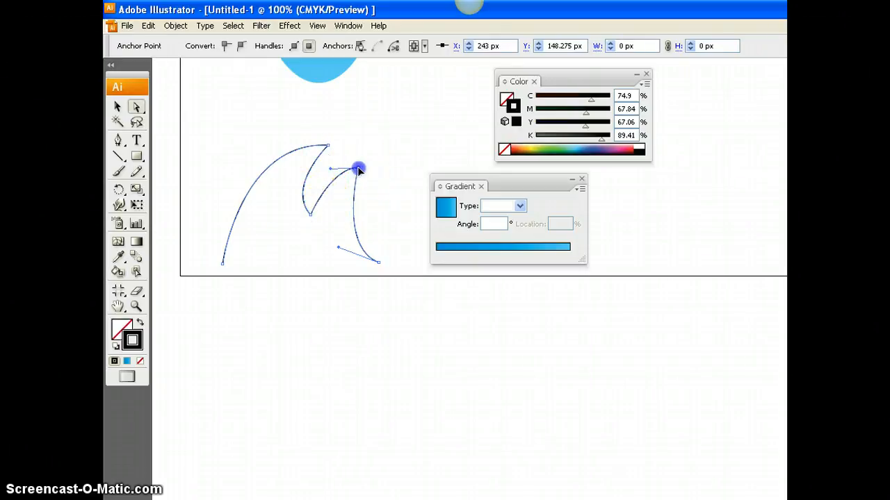
{"action": "left_click_drag", "start_coordinate": [340, 175], "coordinate": [329, 135]}
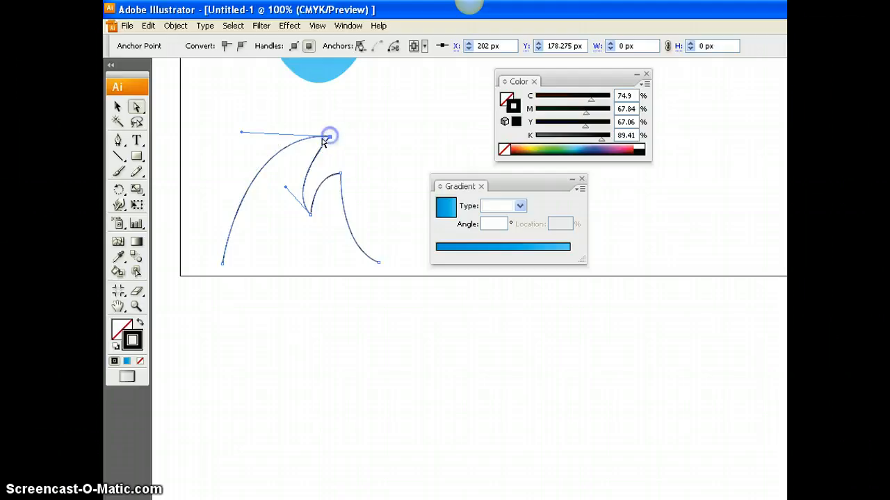
- Adjust the direction handles of both peaks to flatten the curves leading into their tips, and deselect the path
{"action": "left_click_drag", "start_coordinate": [243, 135], "coordinate": [229, 153]}
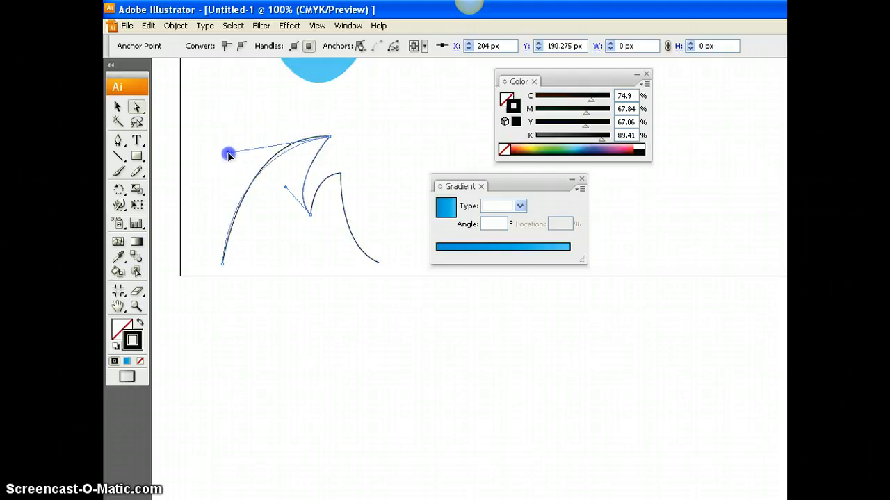
{"action": "left_click", "coordinate": [341, 174]}
{"action": "left_click_drag", "start_coordinate": [340, 176], "coordinate": [312, 199]}
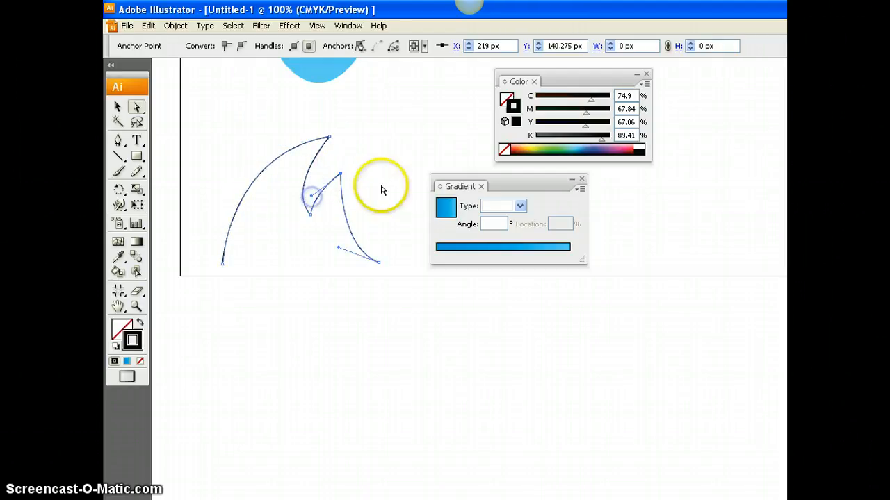
{"action": "left_click", "coordinate": [408, 179]}
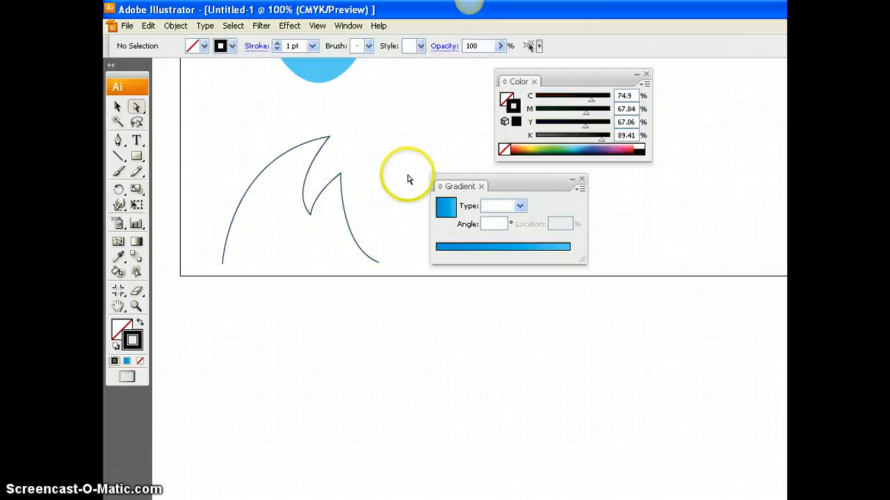
- Raise the anchor point at the bottom of the path's notch slightly and select the whole path
{"action": "left_click", "coordinate": [309, 209]}
{"action": "left_click", "coordinate": [364, 173]}
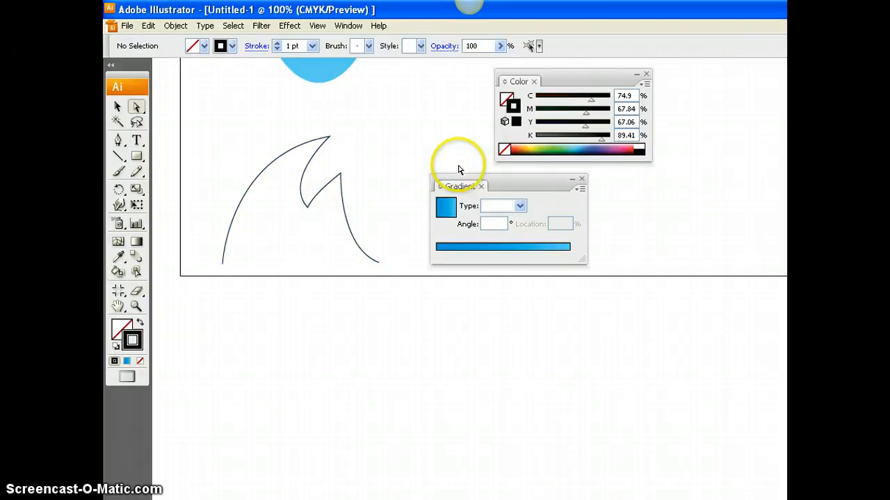
{"action": "left_click", "coordinate": [273, 160]}
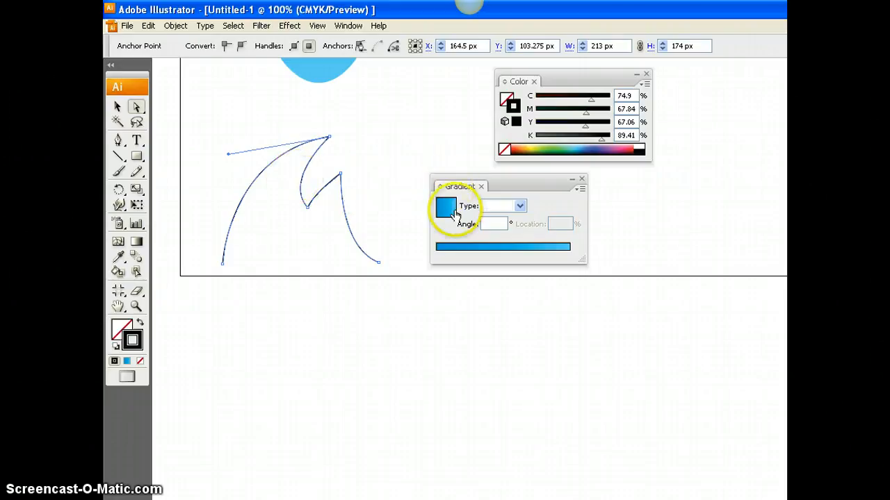
{"action": "left_click", "coordinate": [463, 247]}
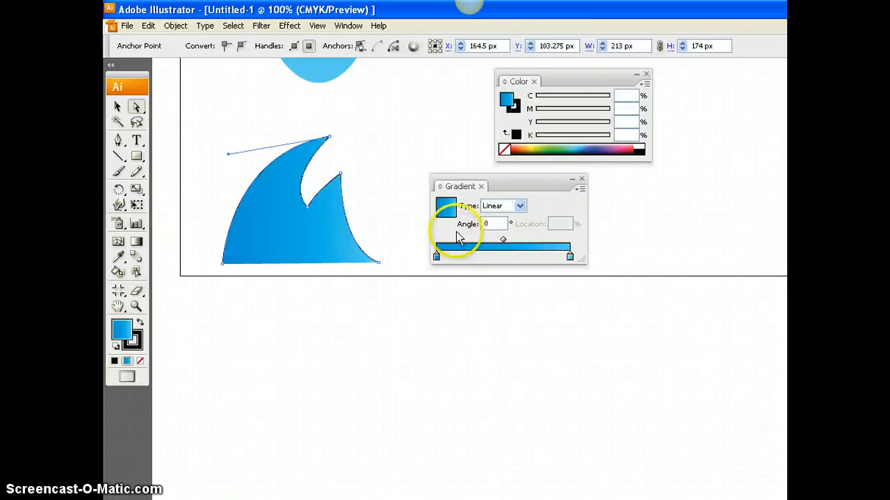
{"action": "key", "text": "ctrl+z"}
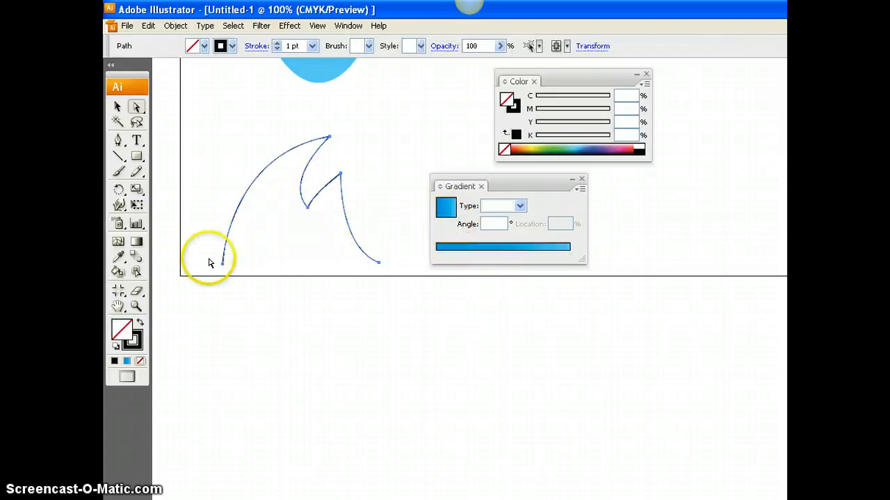
{"action": "left_click", "coordinate": [127, 362]}
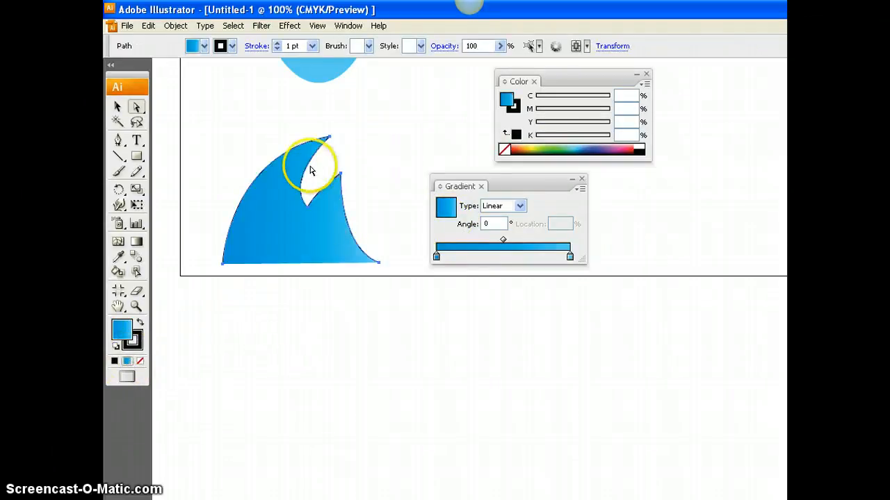
{"action": "left_click", "coordinate": [114, 362]}
{"action": "left_click", "coordinate": [140, 362]}
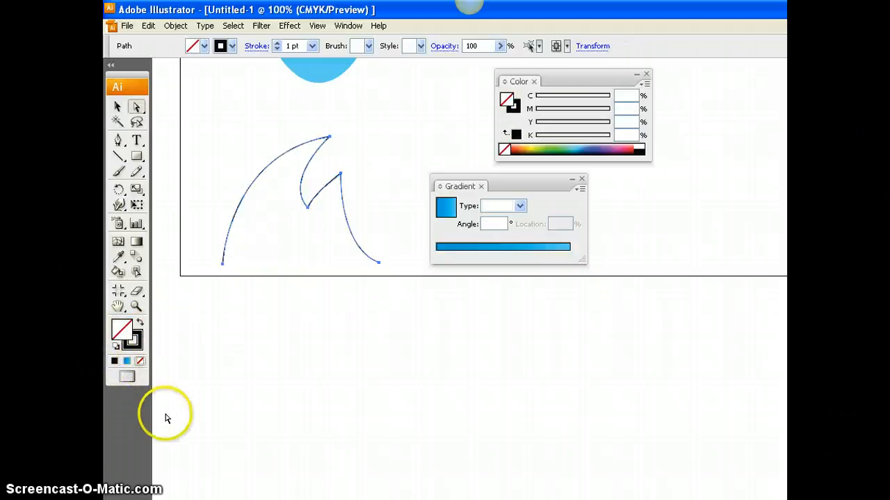
- Fill the two-pointed shape with the blue linear gradient and scale it down to less than half its size
{"action": "left_click", "coordinate": [126, 362]}
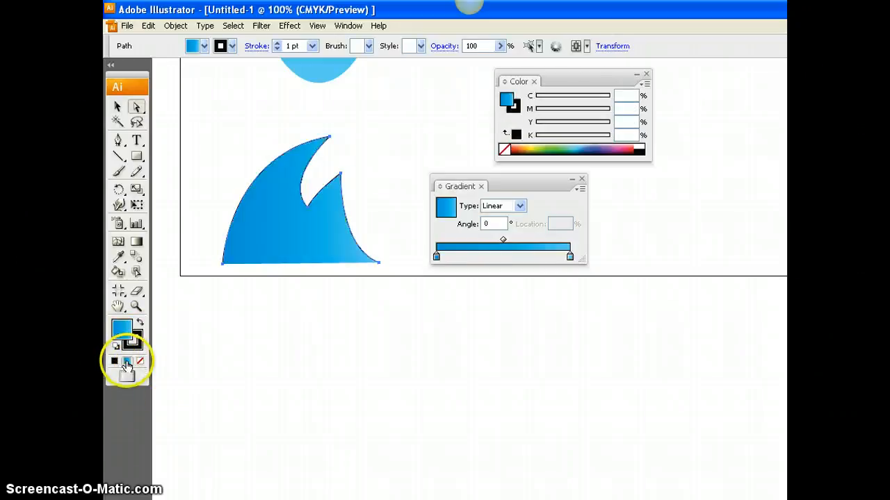
{"action": "scroll", "coordinate": [295, 306], "scroll_direction": "up", "scroll_amount": 3}
{"action": "scroll", "coordinate": [301, 308], "scroll_direction": "up", "scroll_amount": 2}
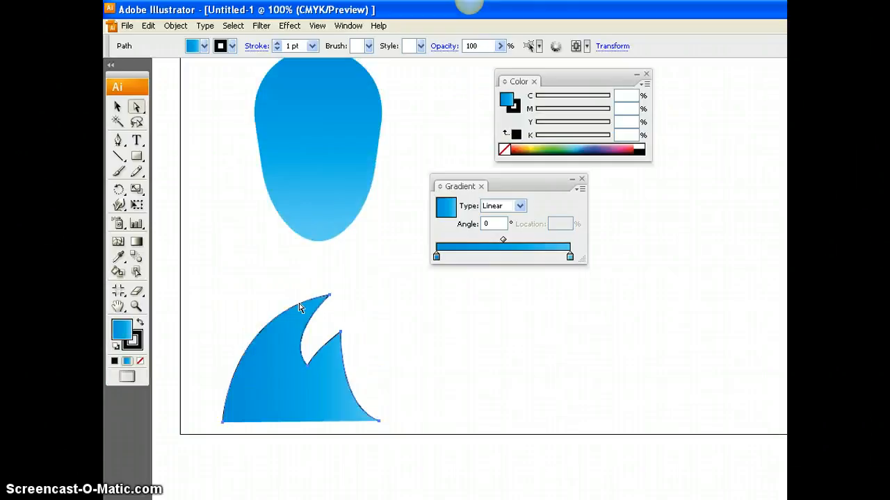
{"action": "left_click", "coordinate": [117, 107]}
{"action": "left_click_drag", "start_coordinate": [222, 312], "coordinate": [315, 390]}
- Position the small two-pointed shape as a crest overlapping the top of the bird's body
{"action": "left_click_drag", "start_coordinate": [326, 74], "coordinate": [316, 75]}
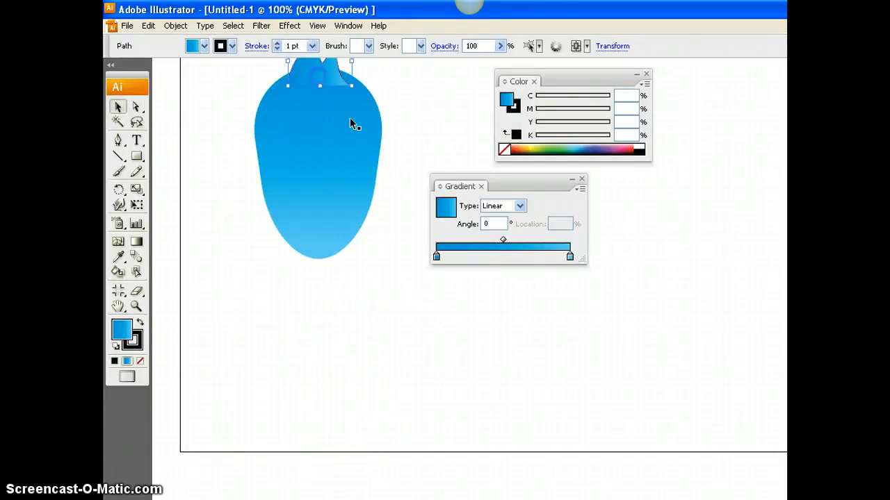
{"action": "scroll", "coordinate": [367, 153], "scroll_direction": "up", "scroll_amount": 4}
{"action": "left_click_drag", "start_coordinate": [319, 144], "coordinate": [327, 142]}
{"action": "scroll", "coordinate": [408, 148], "scroll_direction": "up", "scroll_amount": 1}
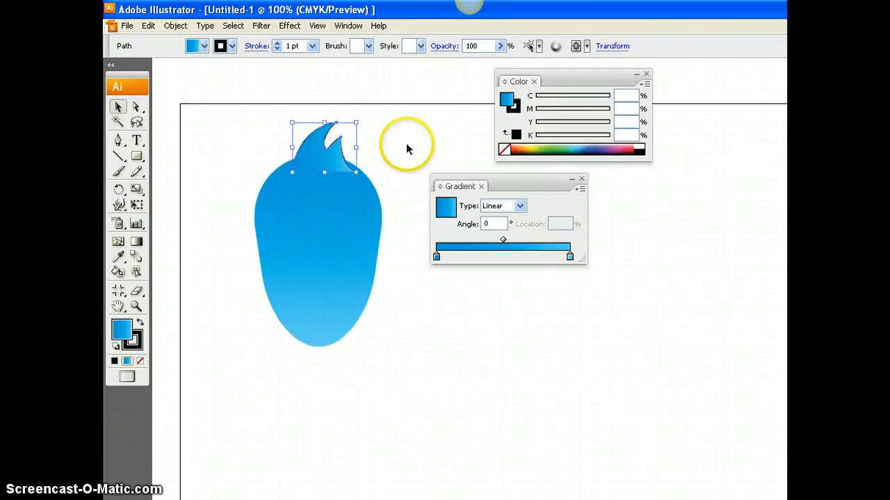
- Remove the stroke from the crest by setting its stroke colour to none
{"action": "left_click", "coordinate": [514, 110]}
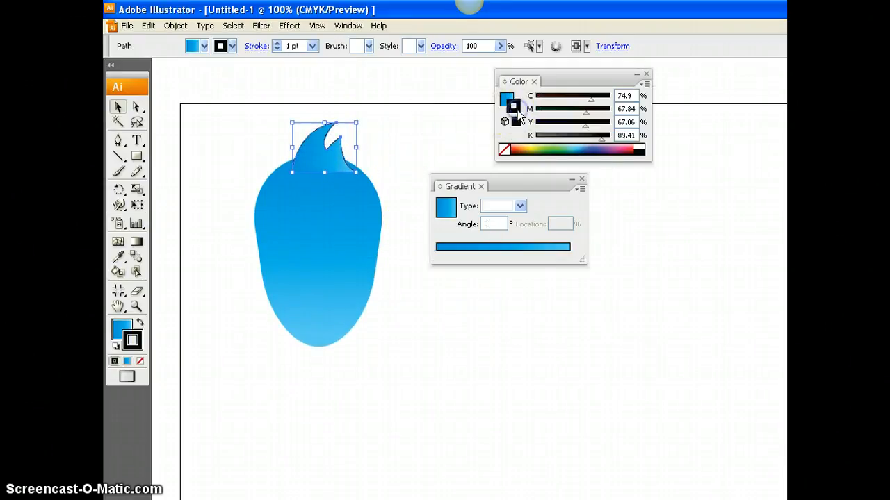
{"action": "left_click", "coordinate": [503, 150]}
{"action": "left_click", "coordinate": [317, 154]}
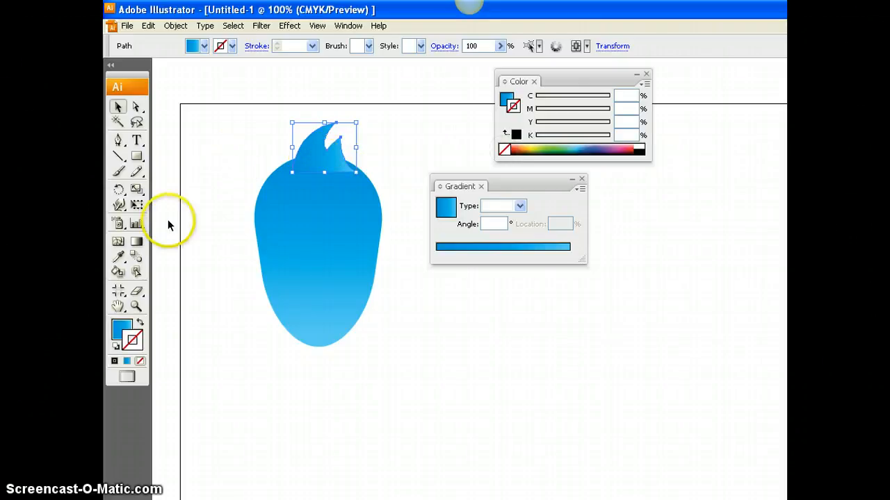
- Redirect the crest's gradient with the Gradient tool so it runs vertically from below its base up to its tip
{"action": "left_click", "coordinate": [137, 241]}
{"action": "mouse_move", "coordinate": [297, 161]}
{"action": "left_mouse_down"}
{"action": "mouse_move", "coordinate": [310, 165]}
{"action": "mouse_move", "coordinate": [314, 183]}
{"action": "mouse_move", "coordinate": [317, 135]}
{"action": "mouse_move", "coordinate": [317, 187]}
{"action": "mouse_move", "coordinate": [319, 122]}
{"action": "left_mouse_up"}
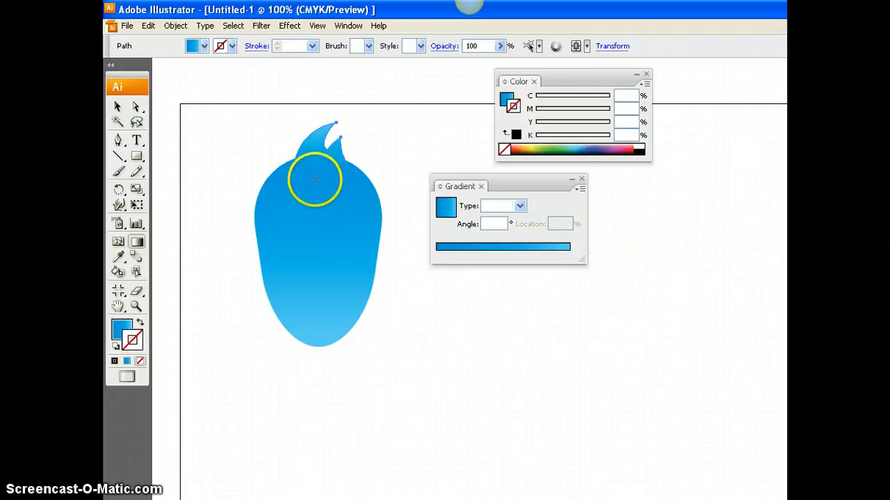
{"action": "left_click_drag", "start_coordinate": [315, 180], "coordinate": [318, 119]}
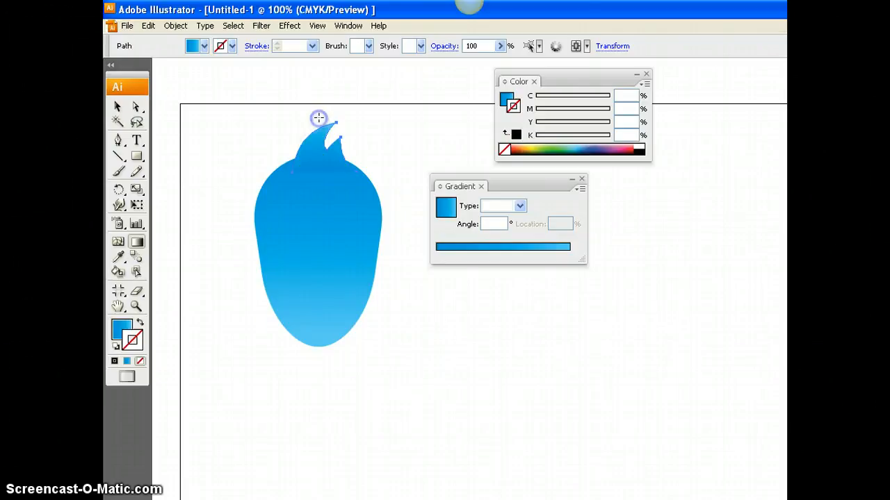
- Move the crest up so its base just meets the top of the body, and deselect it
{"action": "left_click", "coordinate": [118, 107]}
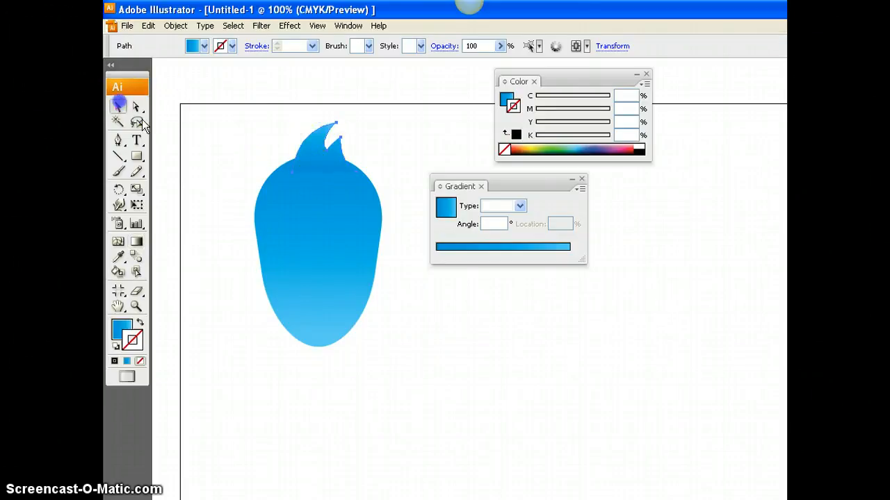
{"action": "left_click", "coordinate": [312, 162]}
{"action": "left_click_drag", "start_coordinate": [315, 162], "coordinate": [321, 164]}
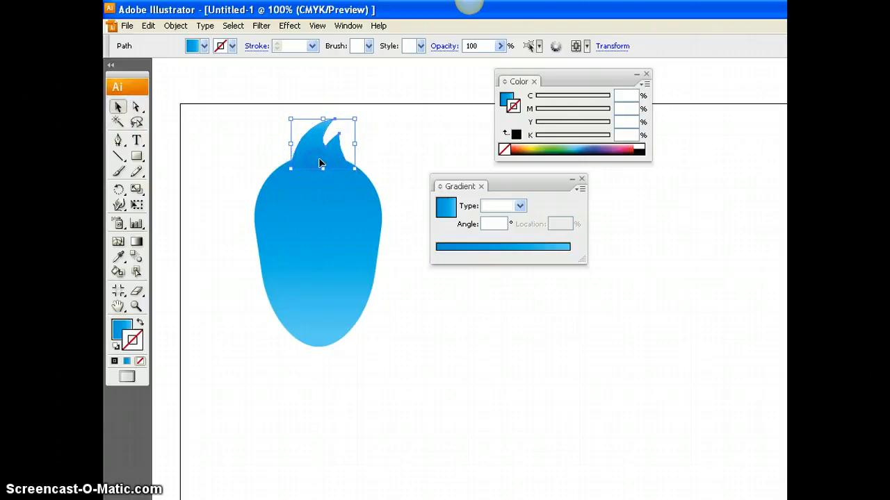
{"action": "left_click", "coordinate": [405, 153]}
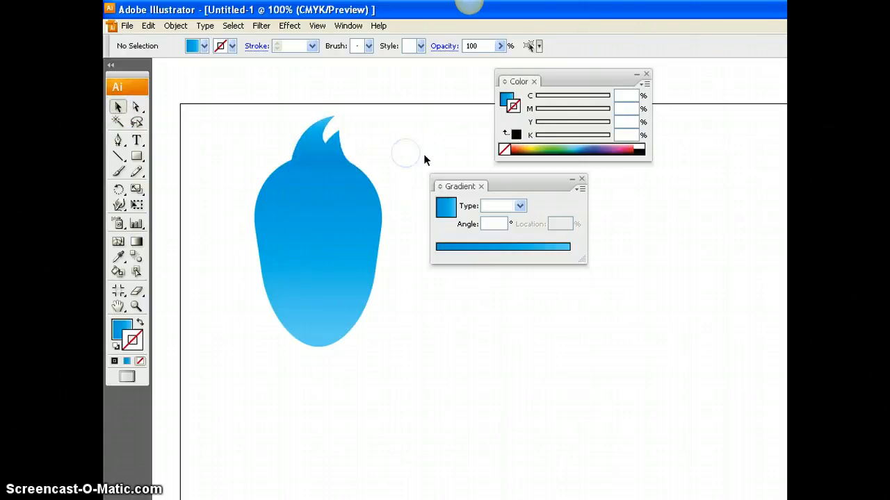
{"action": "left_click", "coordinate": [321, 152]}
{"action": "left_click_drag", "start_coordinate": [325, 153], "coordinate": [332, 148]}
{"action": "left_click", "coordinate": [367, 146]}
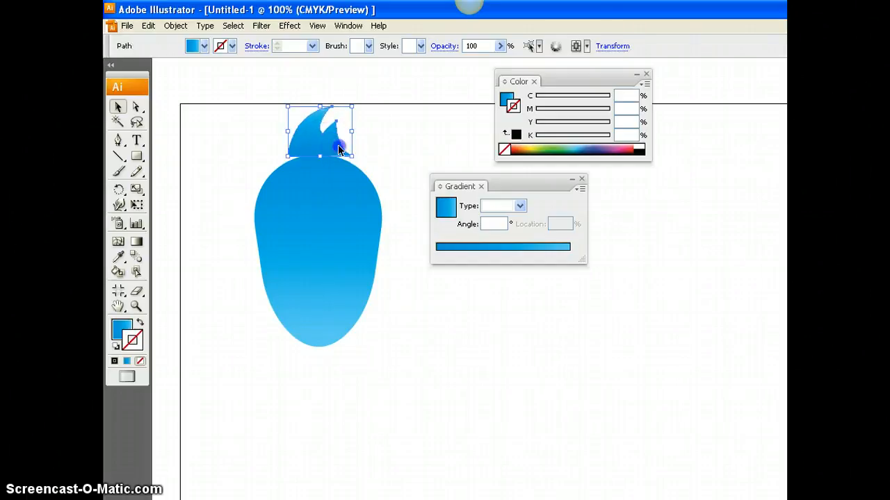
{"action": "left_click", "coordinate": [385, 145]}
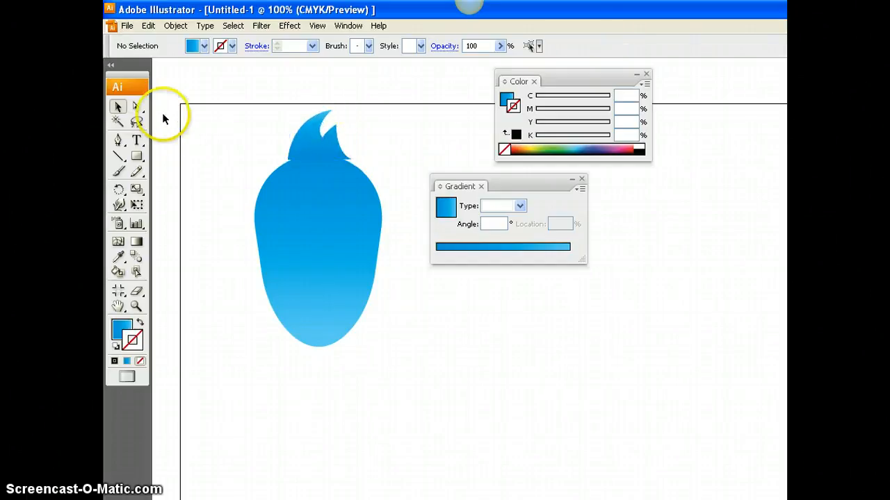
- Tuck the crest's two base anchor points down into the body's outline with the Direct Selection tool
{"action": "left_click", "coordinate": [136, 106]}
{"action": "left_click", "coordinate": [287, 160]}
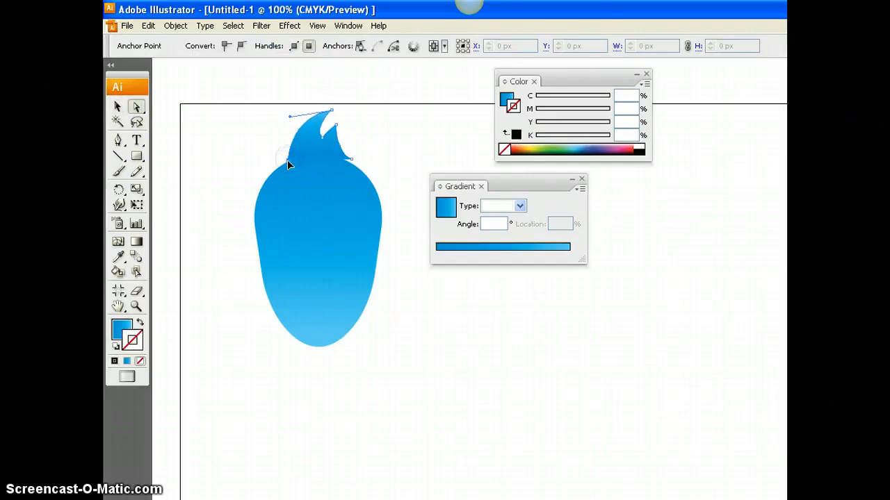
{"action": "left_click", "coordinate": [352, 160]}
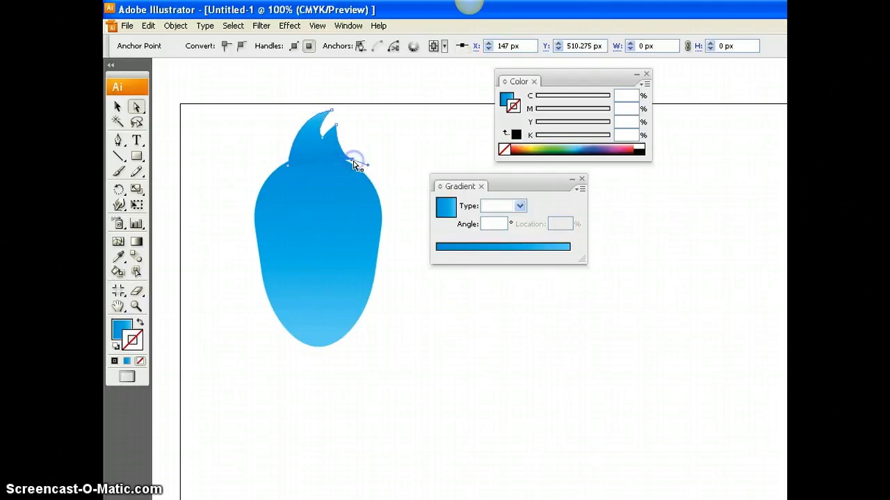
{"action": "left_click_drag", "start_coordinate": [351, 167], "coordinate": [356, 156]}
{"action": "left_click", "coordinate": [362, 153]}
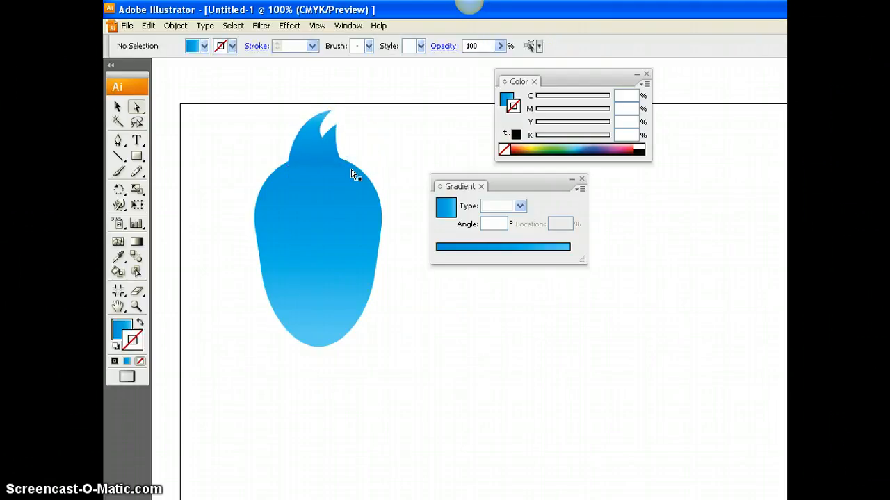
- Scale the crest down to a small tuft and centre it on top of the head
{"action": "scroll", "coordinate": [376, 191], "scroll_direction": "up", "scroll_amount": 1}
{"action": "left_click", "coordinate": [317, 171]}
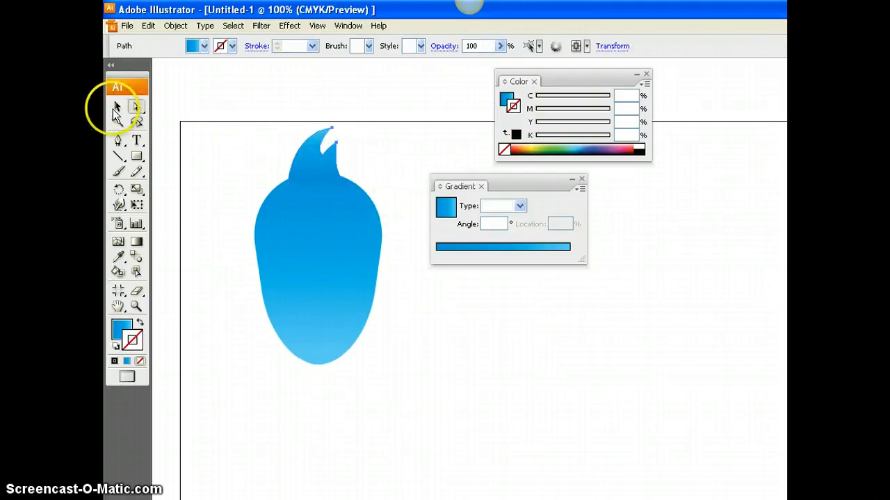
{"action": "left_click", "coordinate": [115, 107]}
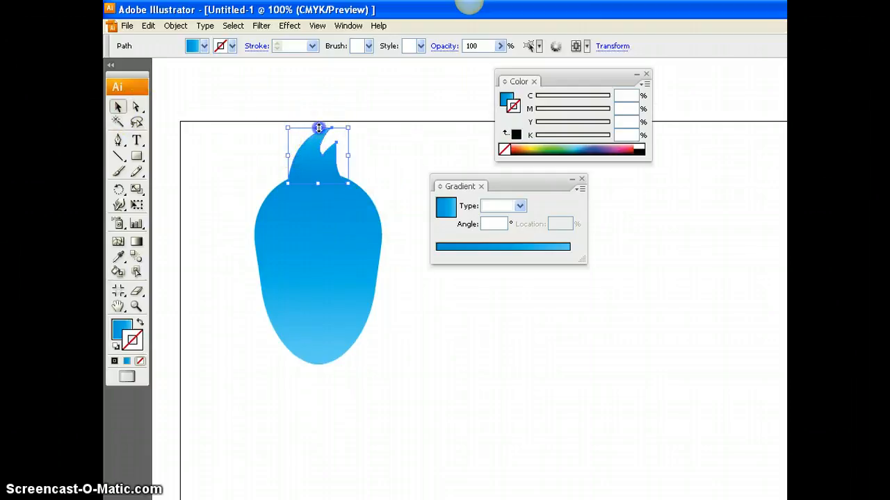
{"action": "left_click_drag", "start_coordinate": [318, 145], "coordinate": [334, 167]}
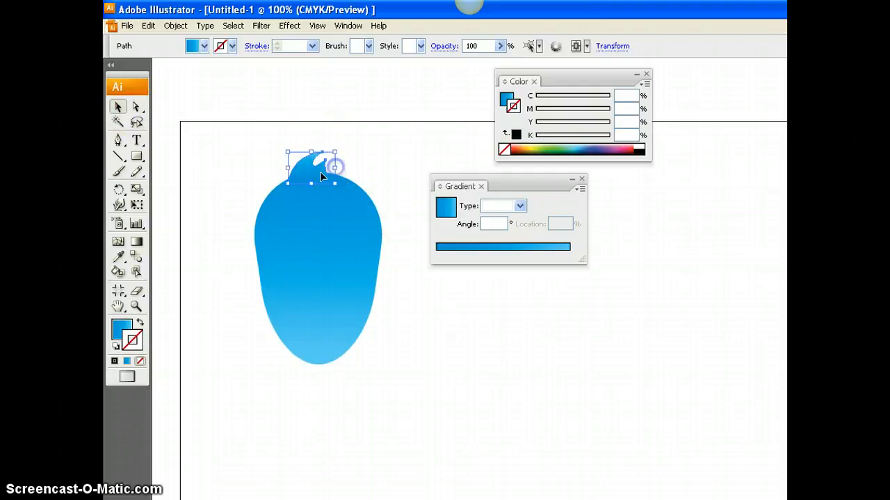
{"action": "left_click", "coordinate": [386, 167]}
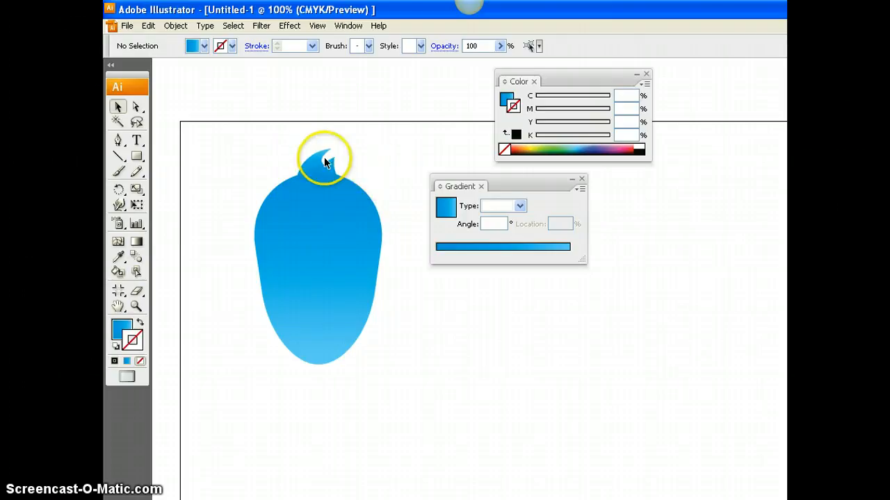
- Duplicate the body with its crest, move the copy over the original, and scale it down to fit inside the body
{"action": "left_click_drag", "start_coordinate": [241, 132], "coordinate": [397, 386]}
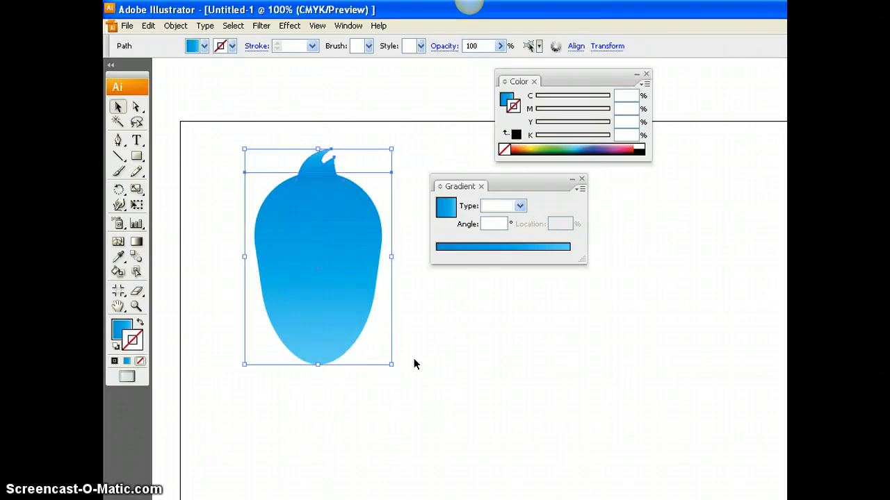
{"action": "key", "text": "ctrl+v"}
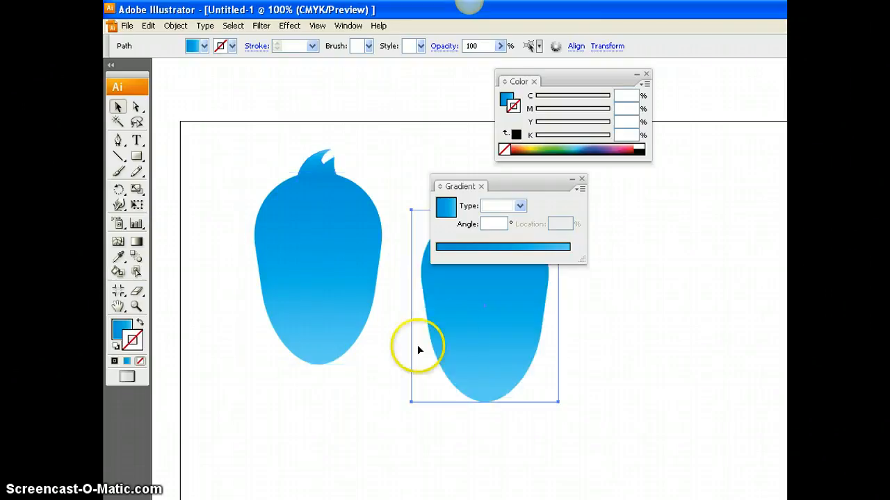
{"action": "left_click_drag", "start_coordinate": [419, 327], "coordinate": [371, 327]}
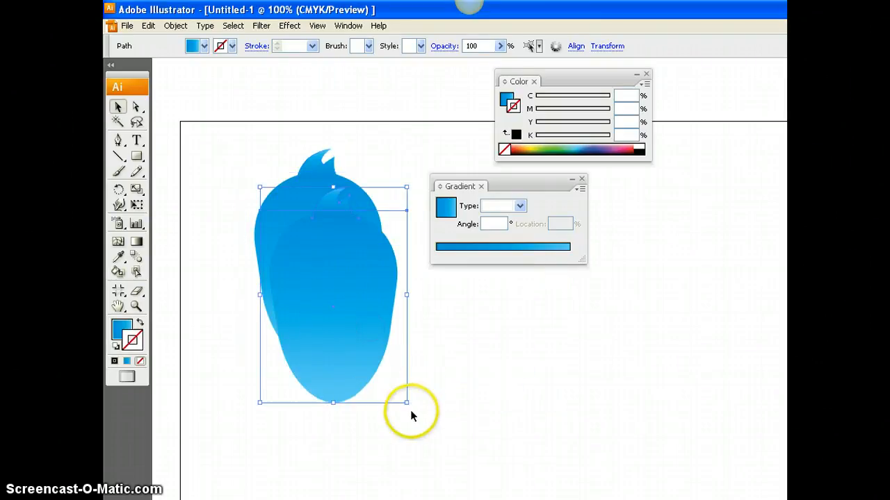
{"action": "left_click_drag", "start_coordinate": [407, 403], "coordinate": [368, 358]}
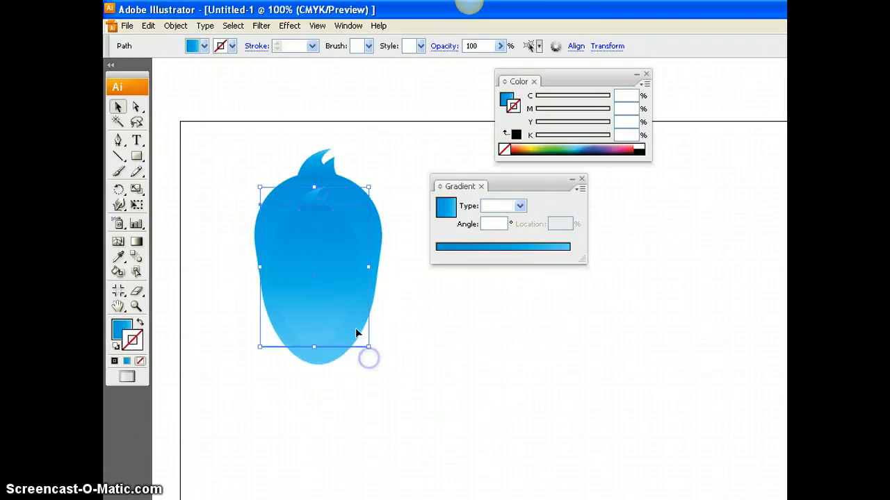
{"action": "left_click", "coordinate": [430, 338]}
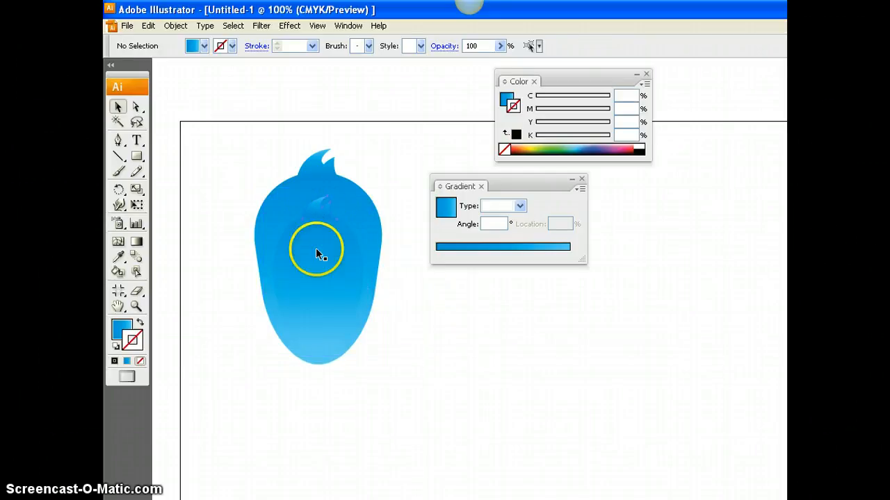
- Reverse the inner copy's gradient so it runs from dark blue at its bottom to lighter blue at its top, and deselect it
{"action": "left_click", "coordinate": [300, 273]}
{"action": "left_click", "coordinate": [136, 241]}
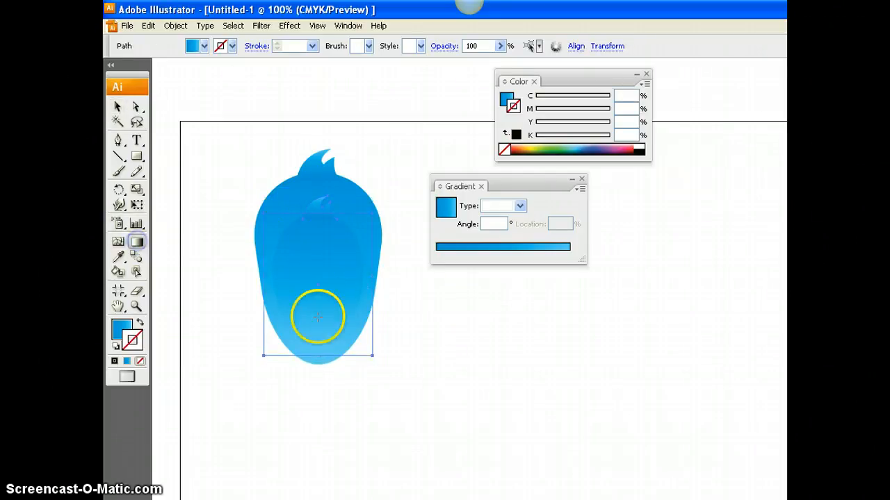
{"action": "left_click_drag", "start_coordinate": [318, 315], "coordinate": [323, 179]}
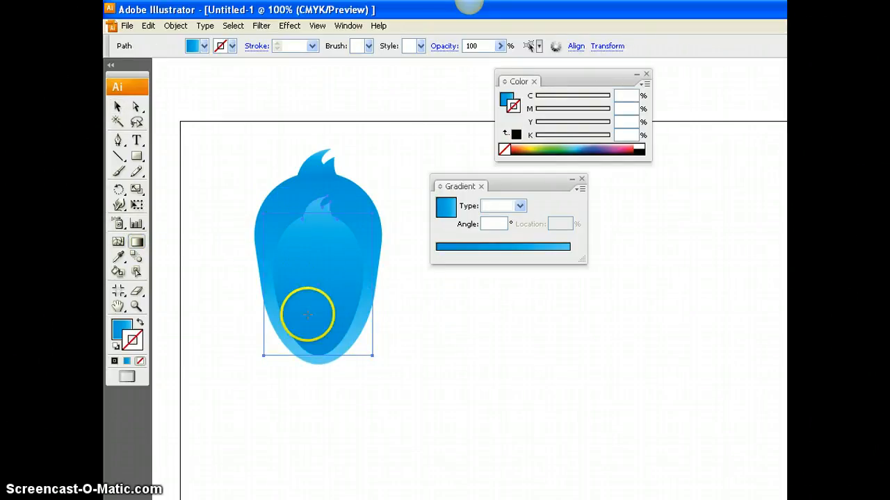
{"action": "left_click_drag", "start_coordinate": [307, 315], "coordinate": [314, 323]}
{"action": "left_click_drag", "start_coordinate": [315, 153], "coordinate": [313, 142]}
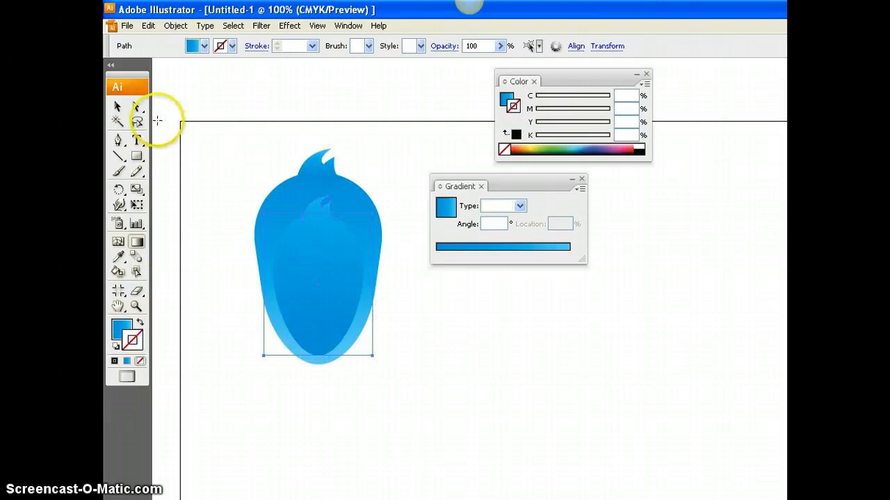
{"action": "left_click", "coordinate": [118, 106]}
{"action": "left_click", "coordinate": [497, 351]}
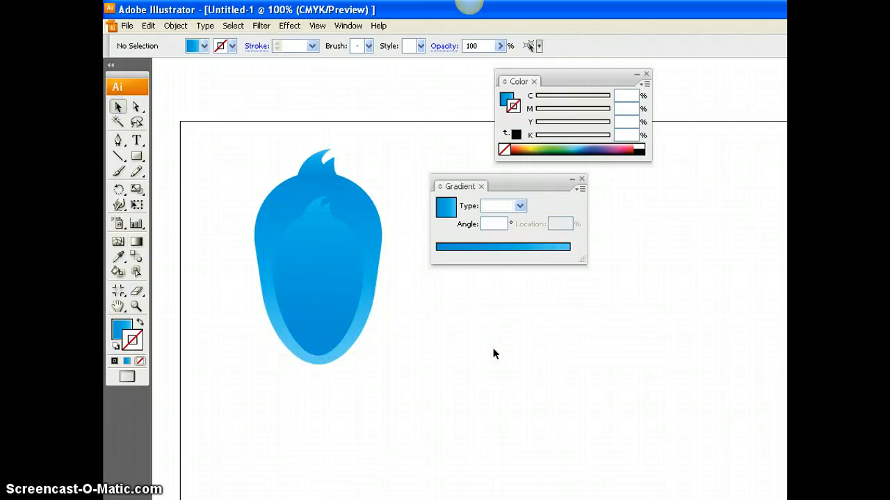
{"action": "left_click", "coordinate": [406, 432]}
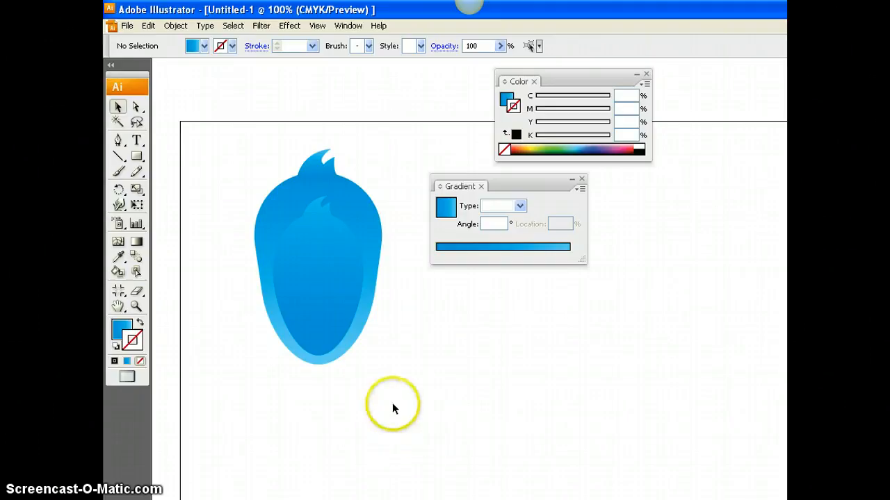
- Shorten the inner copy from the top and narrow it from both sides so it forms a belly in the lower body
{"action": "left_click", "coordinate": [320, 282]}
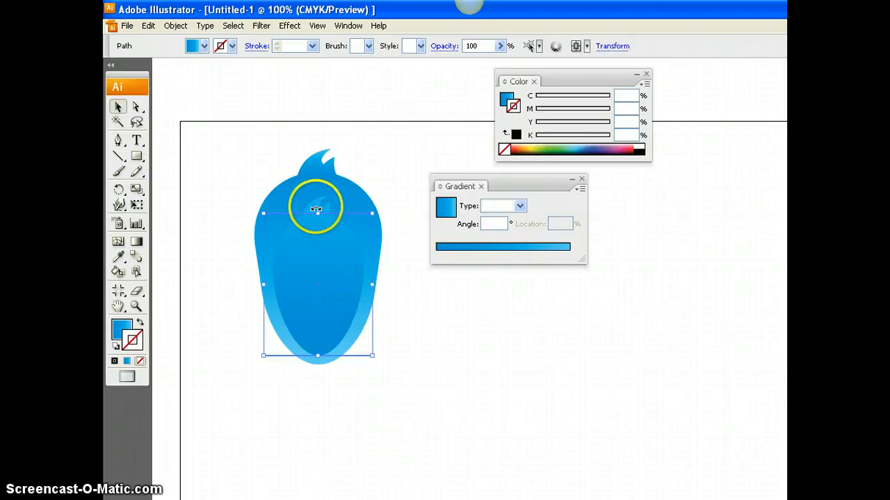
{"action": "left_click_drag", "start_coordinate": [316, 208], "coordinate": [313, 249]}
{"action": "left_click_drag", "start_coordinate": [264, 297], "coordinate": [271, 297]}
{"action": "left_click_drag", "start_coordinate": [372, 298], "coordinate": [367, 298]}
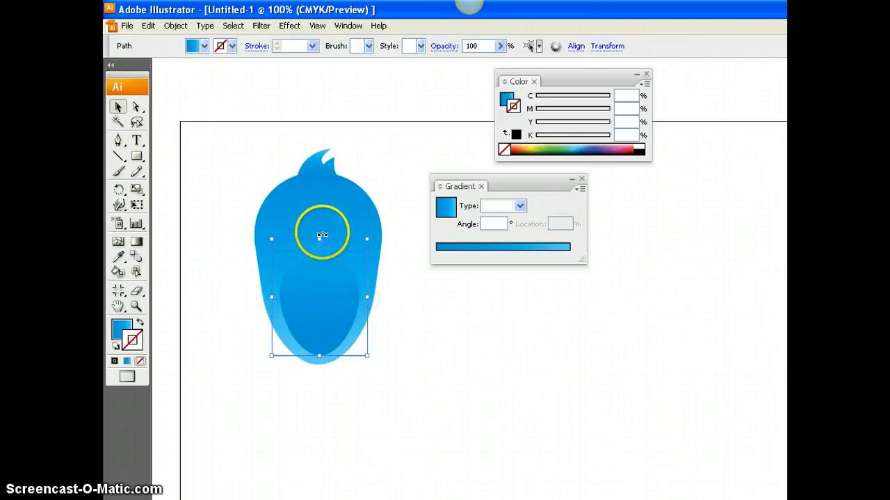
{"action": "left_click_drag", "start_coordinate": [318, 238], "coordinate": [318, 251]}
{"action": "left_click", "coordinate": [425, 322]}
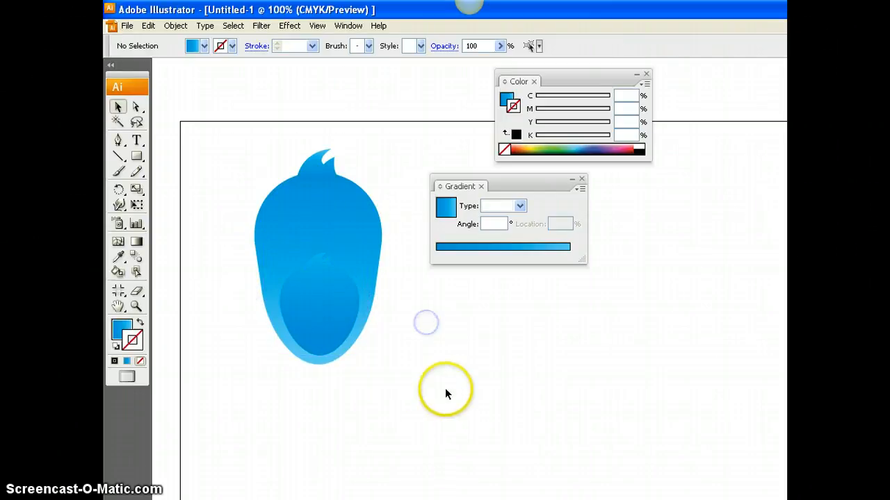